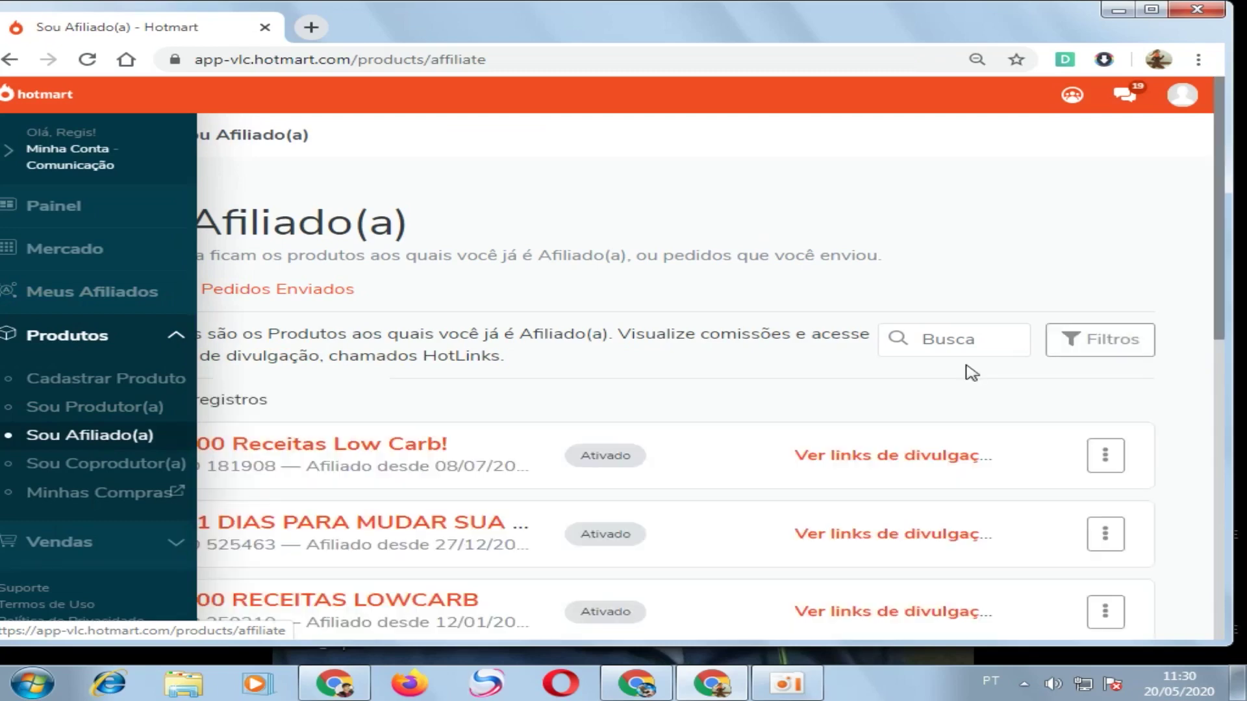
Search the affiliated products for "remunera".
{"action": "scroll", "coordinate": [803, 327], "scroll_direction": "down", "scroll_amount": 5}
{"action": "scroll", "coordinate": [803, 327], "scroll_direction": "up", "scroll_amount": 5}
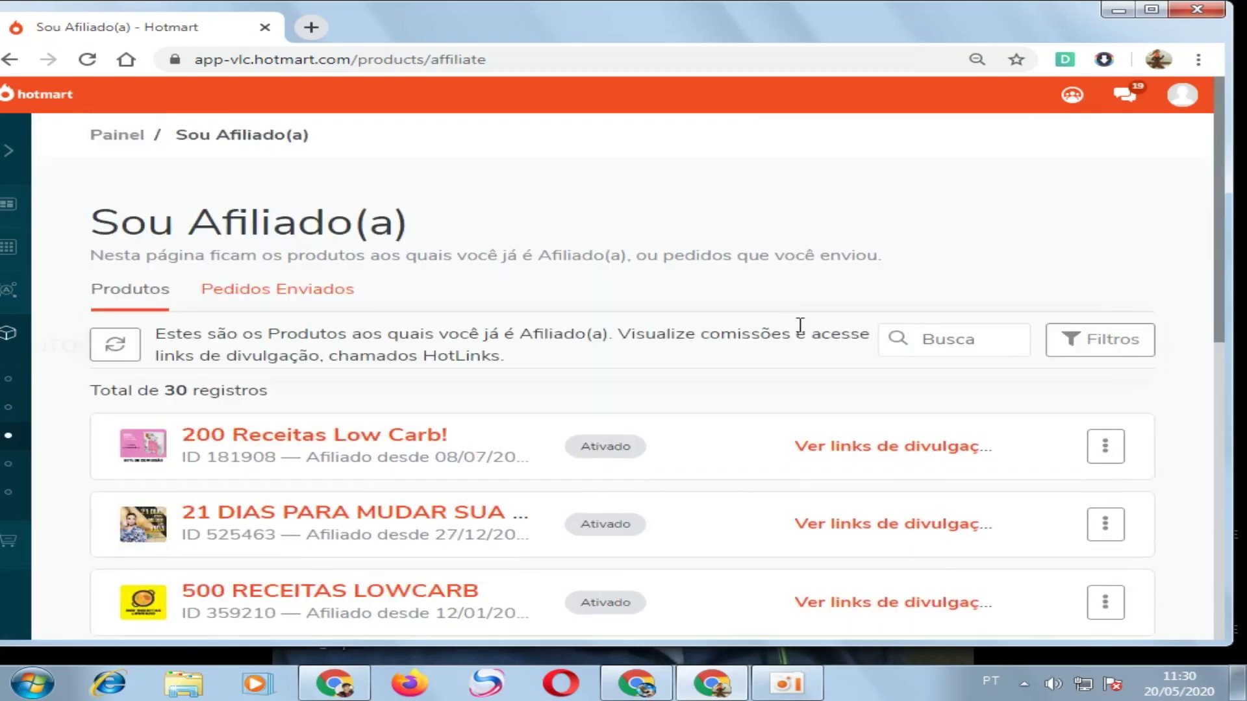
{"action": "left_click", "coordinate": [965, 341]}
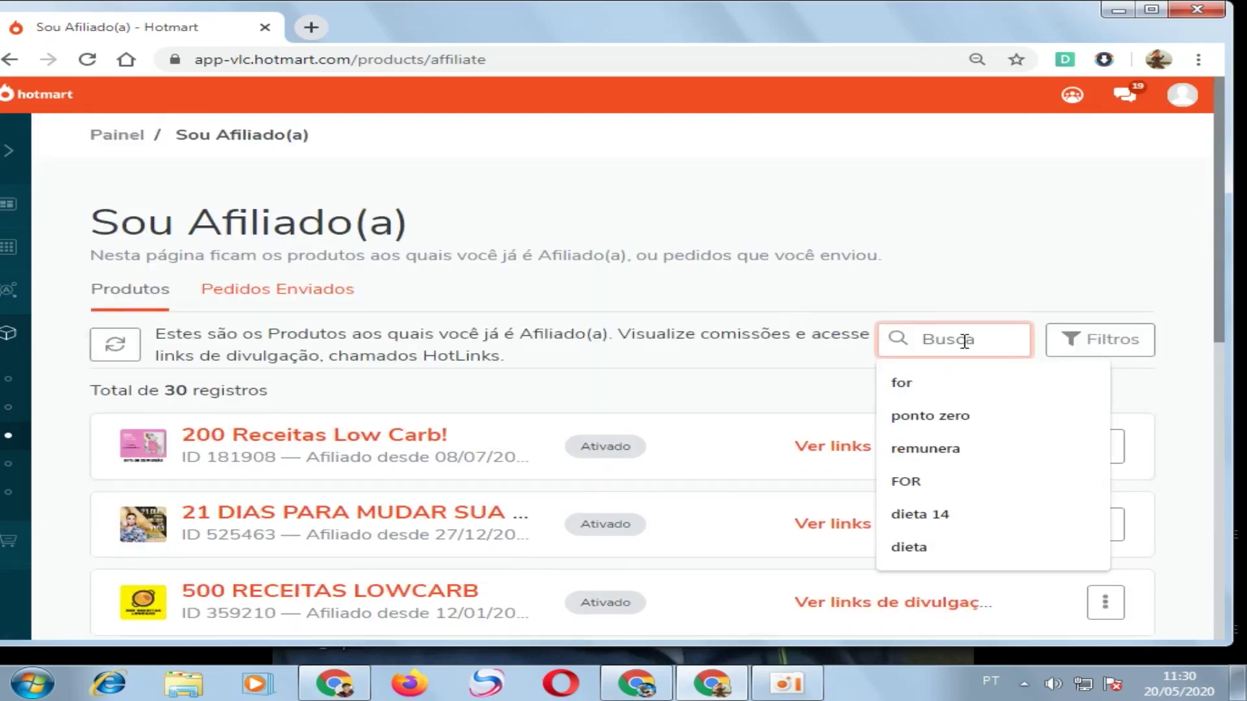
{"action": "type", "text": "REMU"}
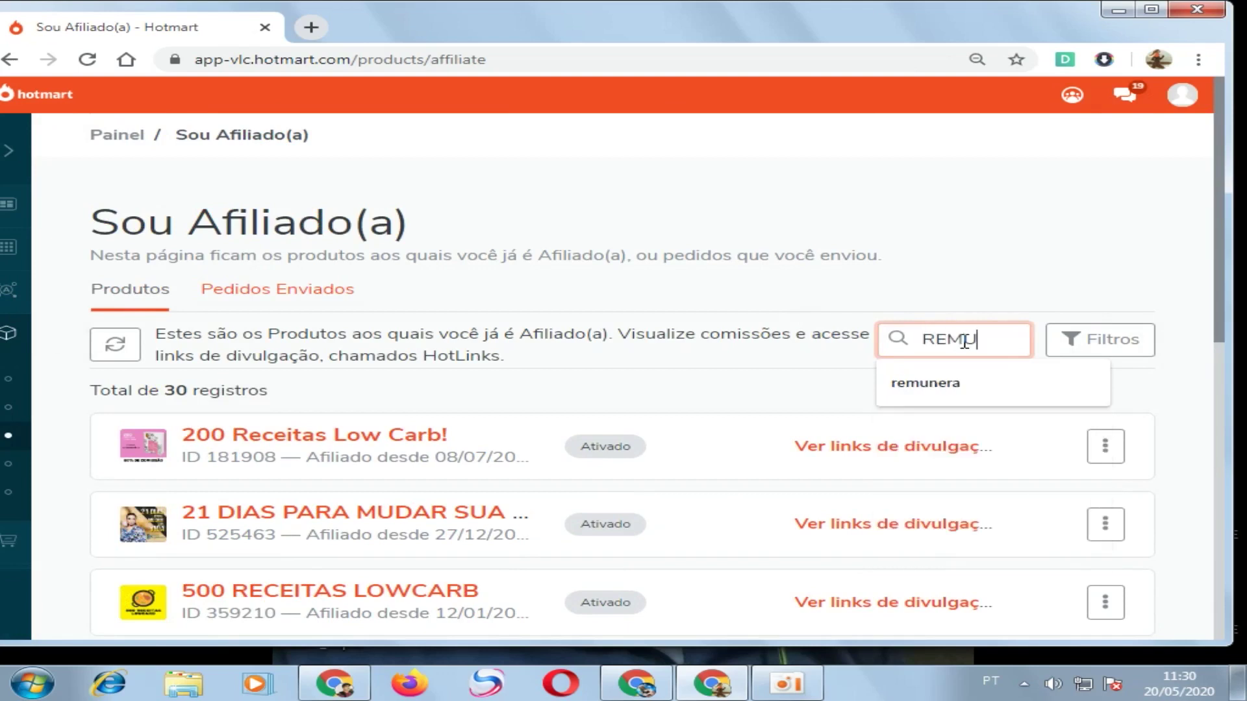
{"action": "left_click", "coordinate": [1041, 393]}
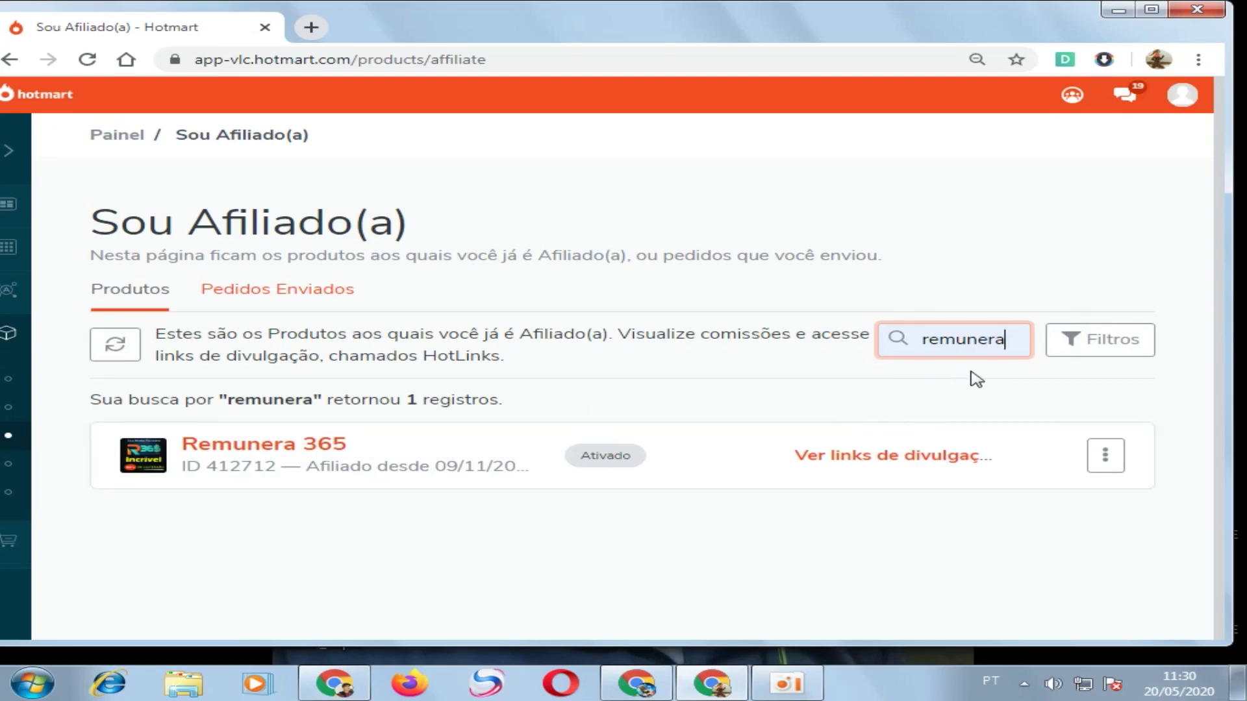
Replace the product search term with "FOR" to filter the affiliated products.
{"action": "key", "text": "BackSpace"}
{"action": "key", "text": "BackSpace"}
{"action": "key", "text": "BackSpace"}
{"action": "key", "text": "BackSpace"}
{"action": "key", "text": "BackSpace"}
{"action": "key", "text": "BackSpace"}
{"action": "key", "text": "BackSpace"}
{"action": "key", "text": "BackSpace"}
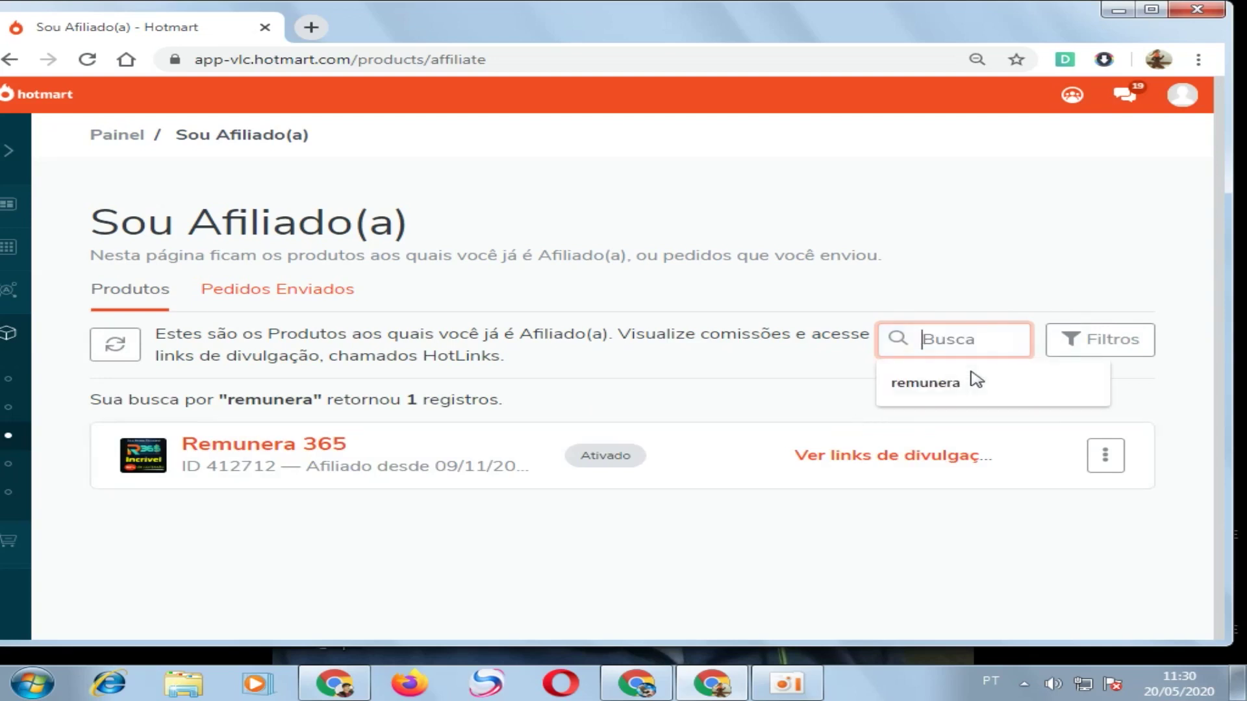
{"action": "type", "text": "FOR"}
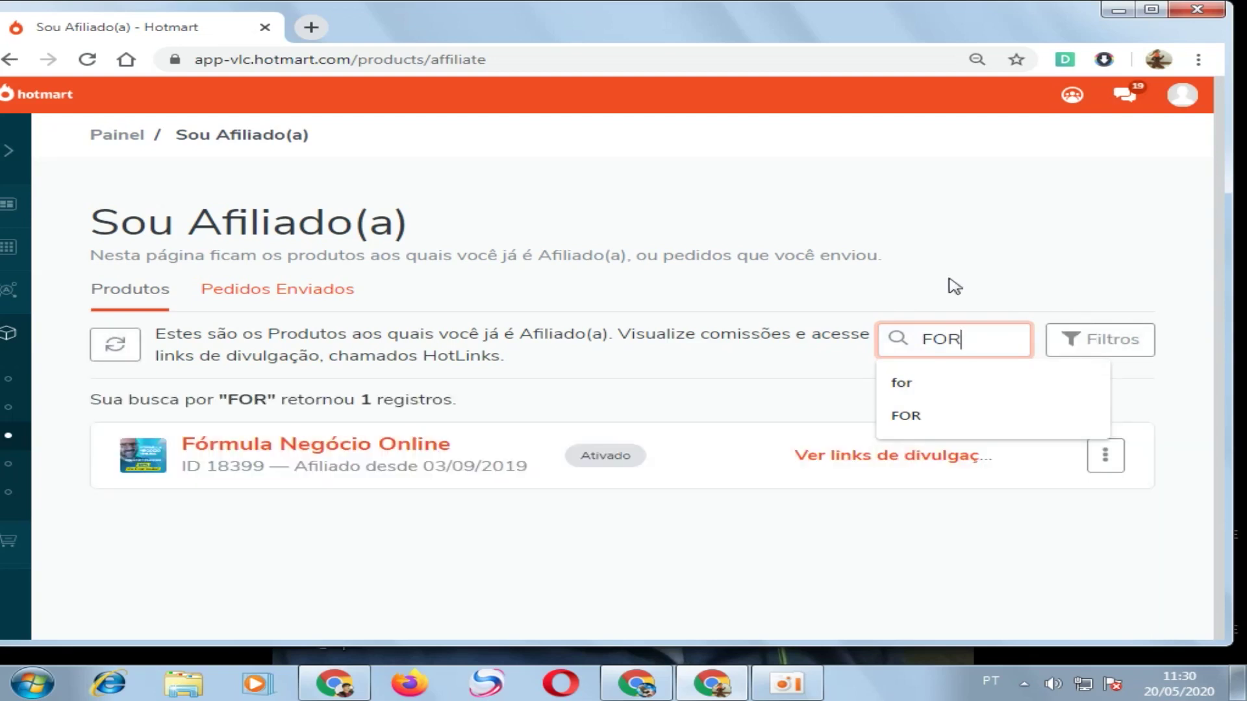
Open the HotLinks of Fórmula Negócio Online and go to the Novo Hotlink form among its HotLinks Alternativos Dinâmicos.
{"action": "left_click", "coordinate": [1104, 456]}
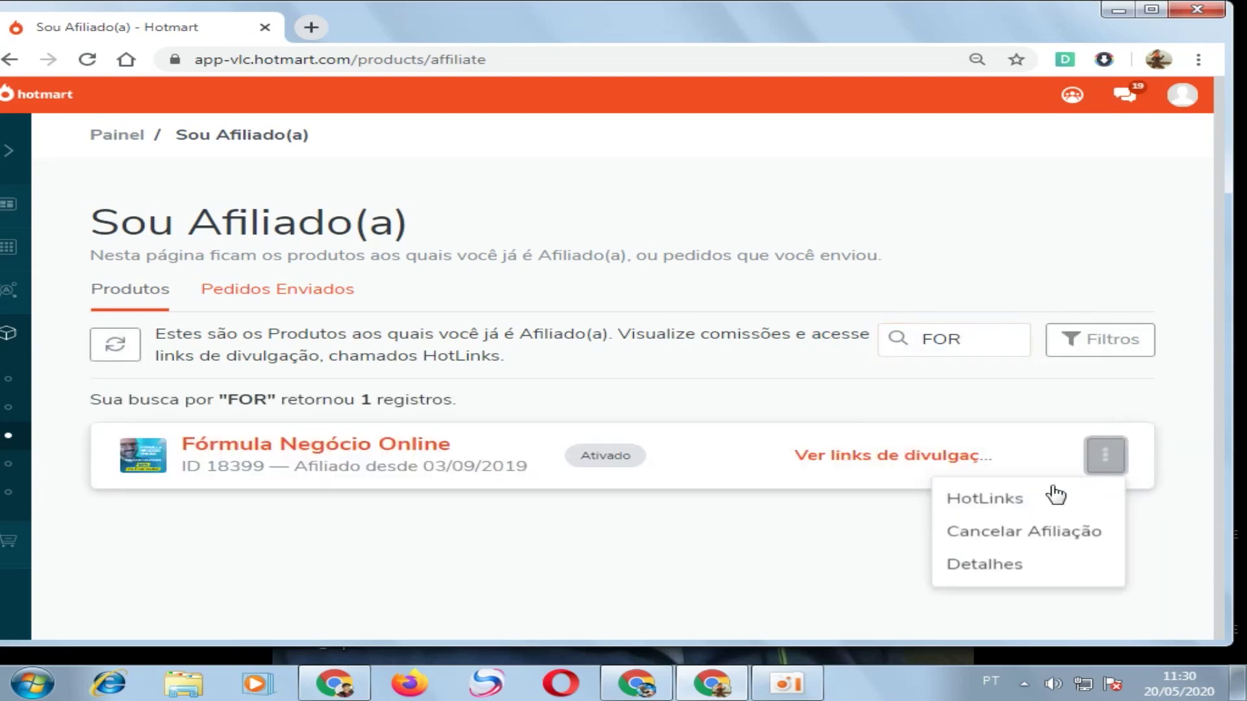
{"action": "left_click", "coordinate": [1011, 511]}
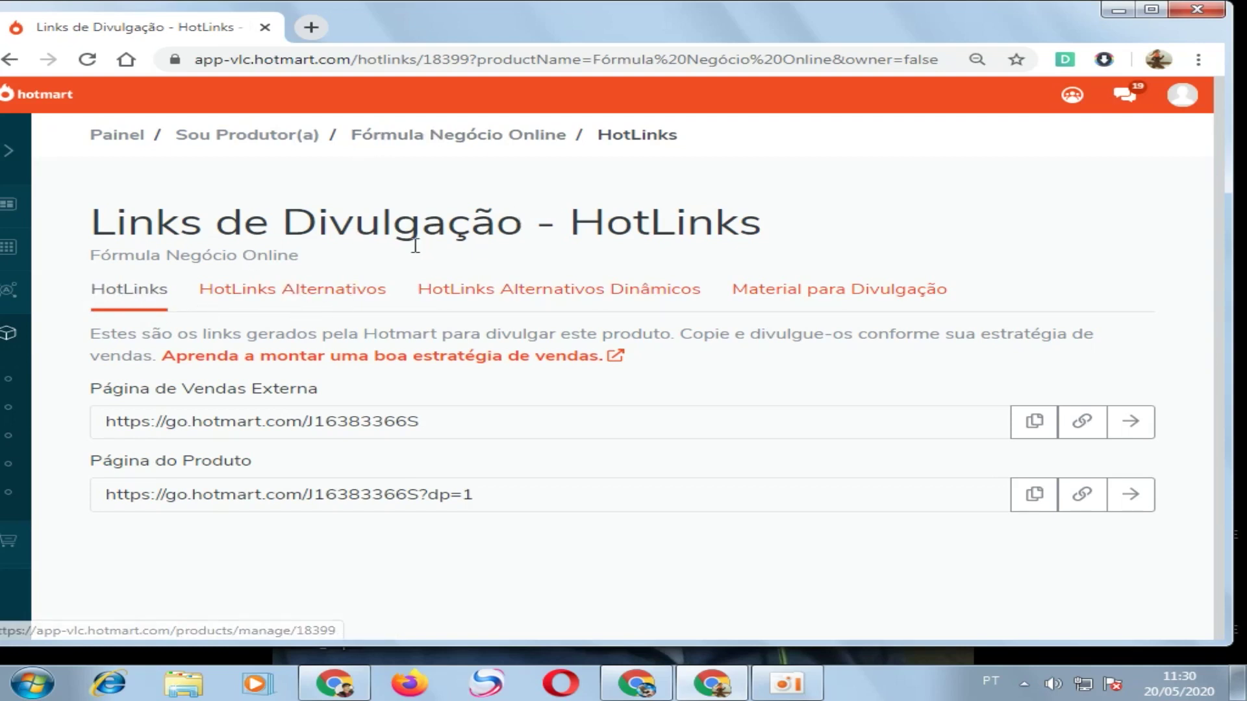
{"action": "left_click", "coordinate": [574, 296]}
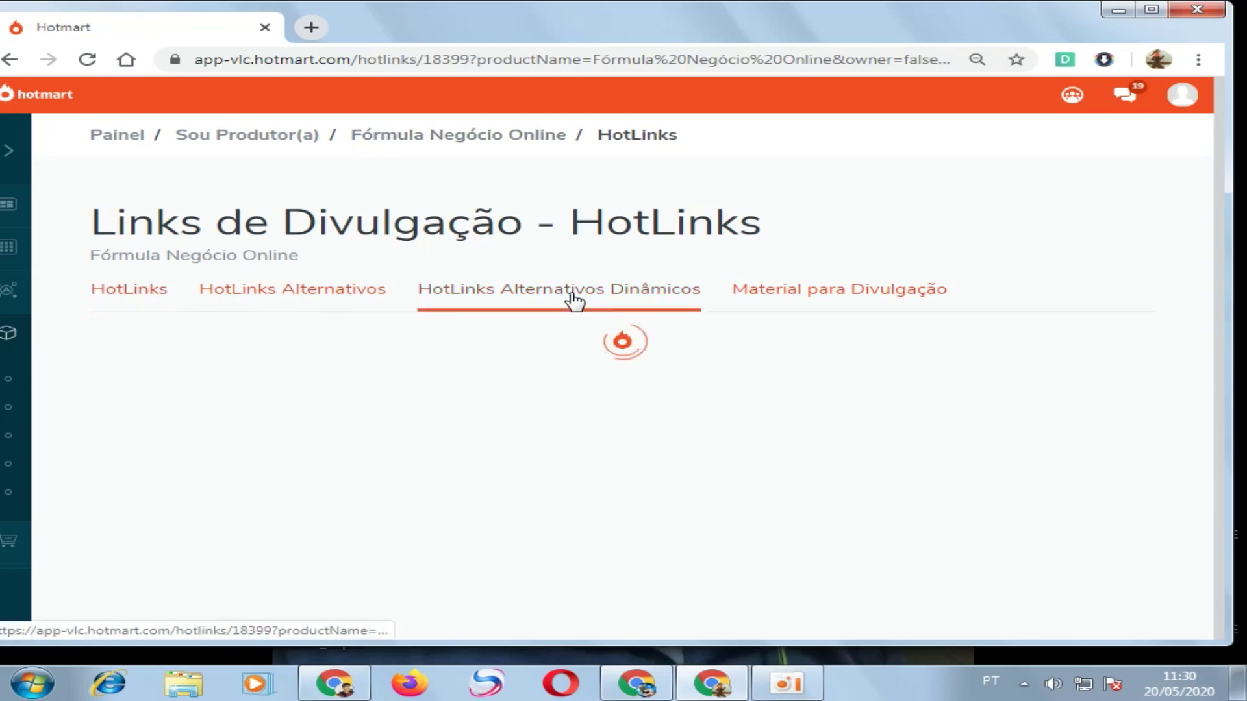
{"action": "scroll", "coordinate": [593, 387], "scroll_direction": "down", "scroll_amount": 1}
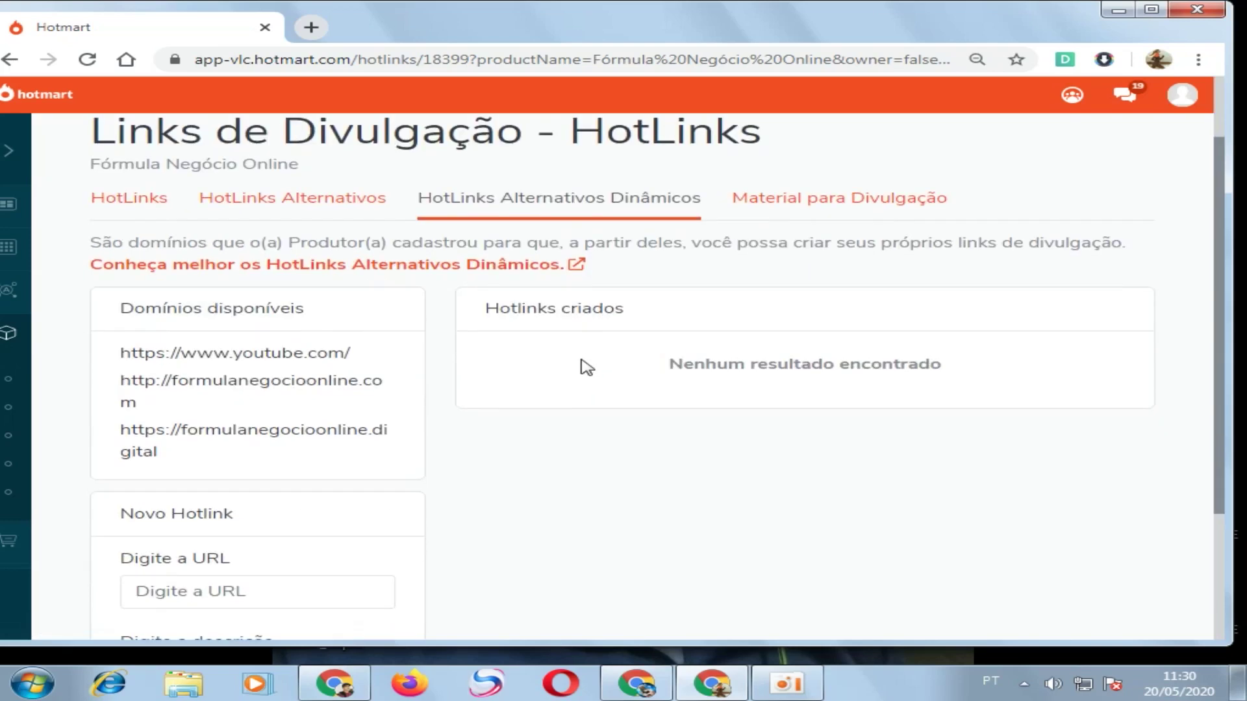
{"action": "scroll", "coordinate": [585, 367], "scroll_direction": "up", "scroll_amount": 1}
{"action": "scroll", "coordinate": [611, 383], "scroll_direction": "down", "scroll_amount": 3}
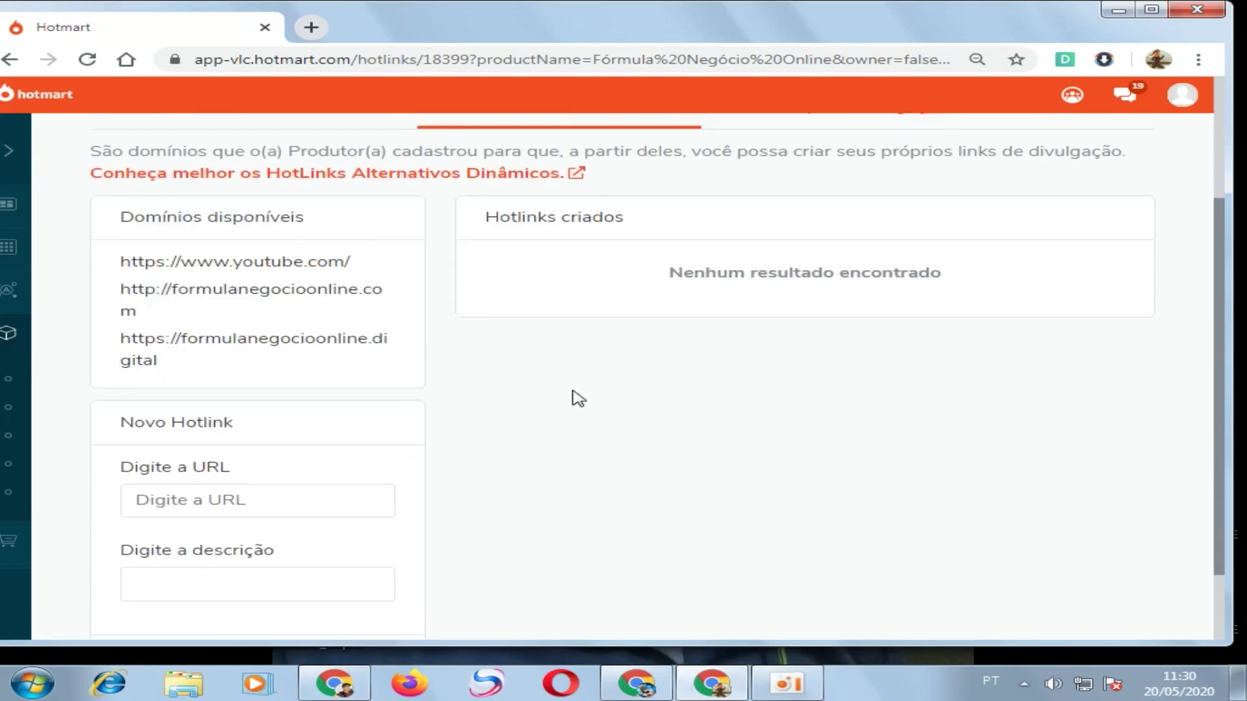
{"action": "scroll", "coordinate": [423, 440], "scroll_direction": "down", "scroll_amount": 1}
{"action": "left_click", "coordinate": [216, 485]}
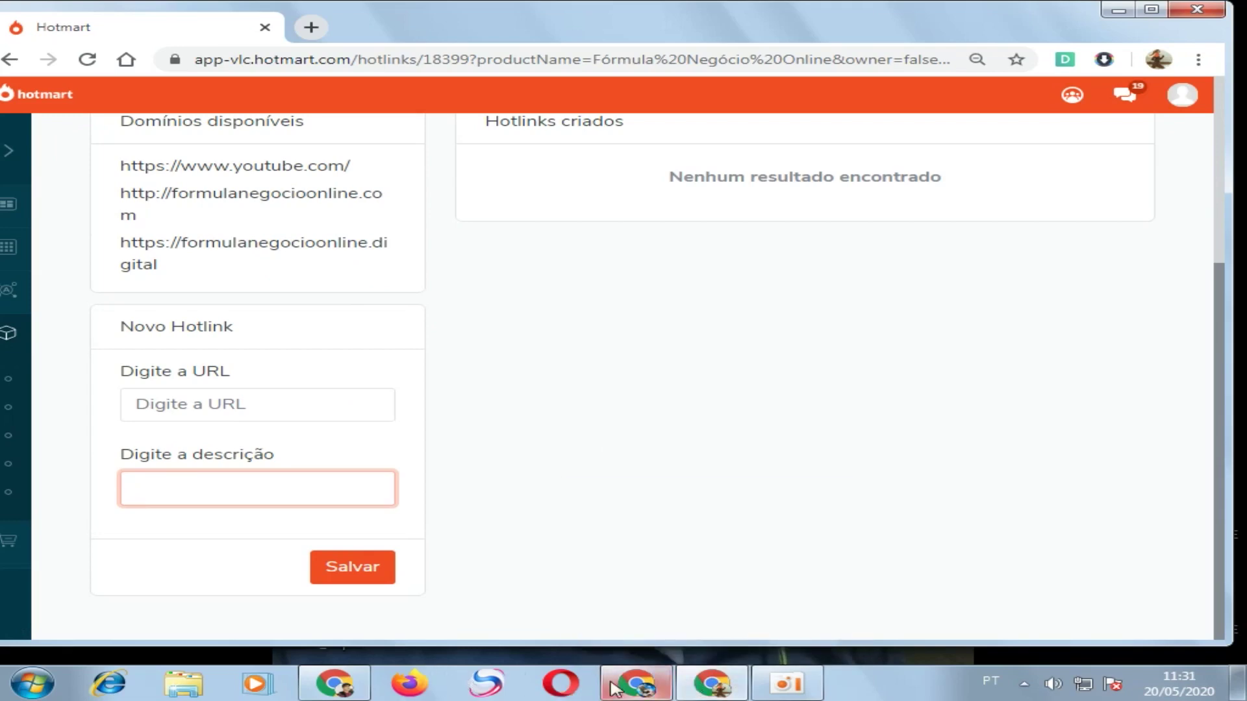
Switch to the YouTube window, copy the address of the "Hotmart Para Iniciantes" video, and return to Hotmart.
{"action": "left_click", "coordinate": [350, 685]}
{"action": "scroll", "coordinate": [330, 279], "scroll_direction": "up", "scroll_amount": 10}
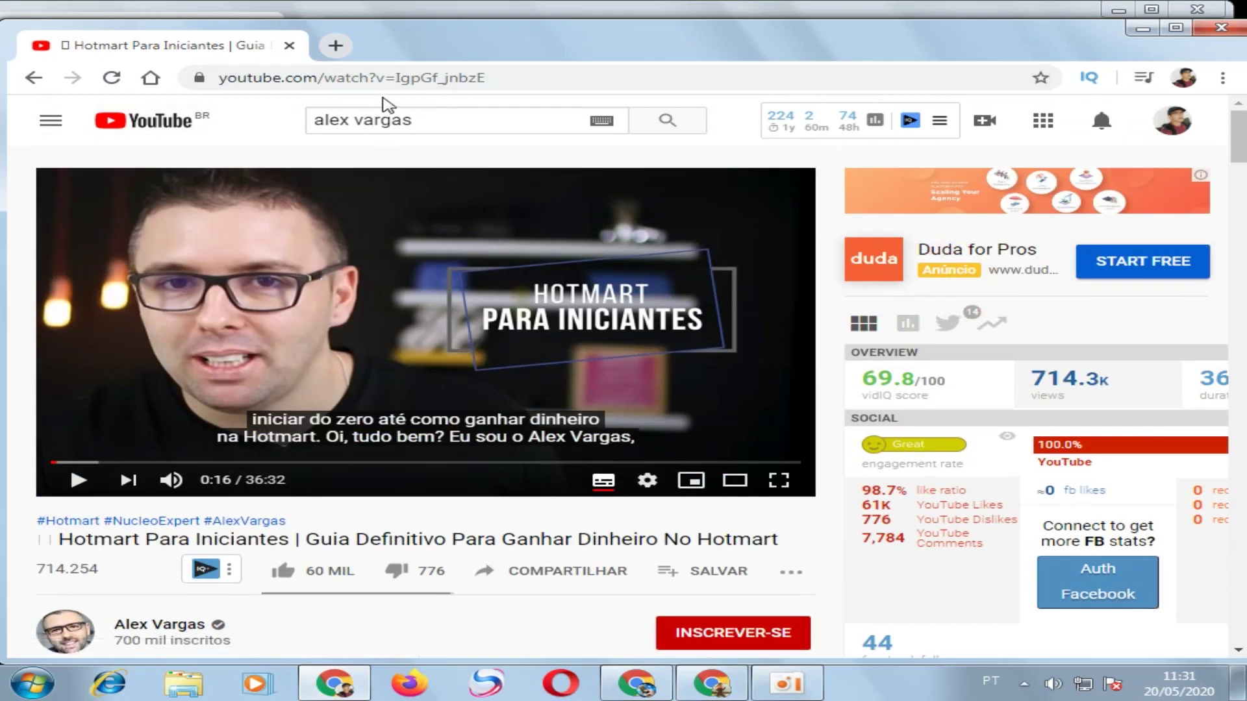
{"action": "left_click", "coordinate": [447, 76]}
{"action": "right_click", "coordinate": [449, 73]}
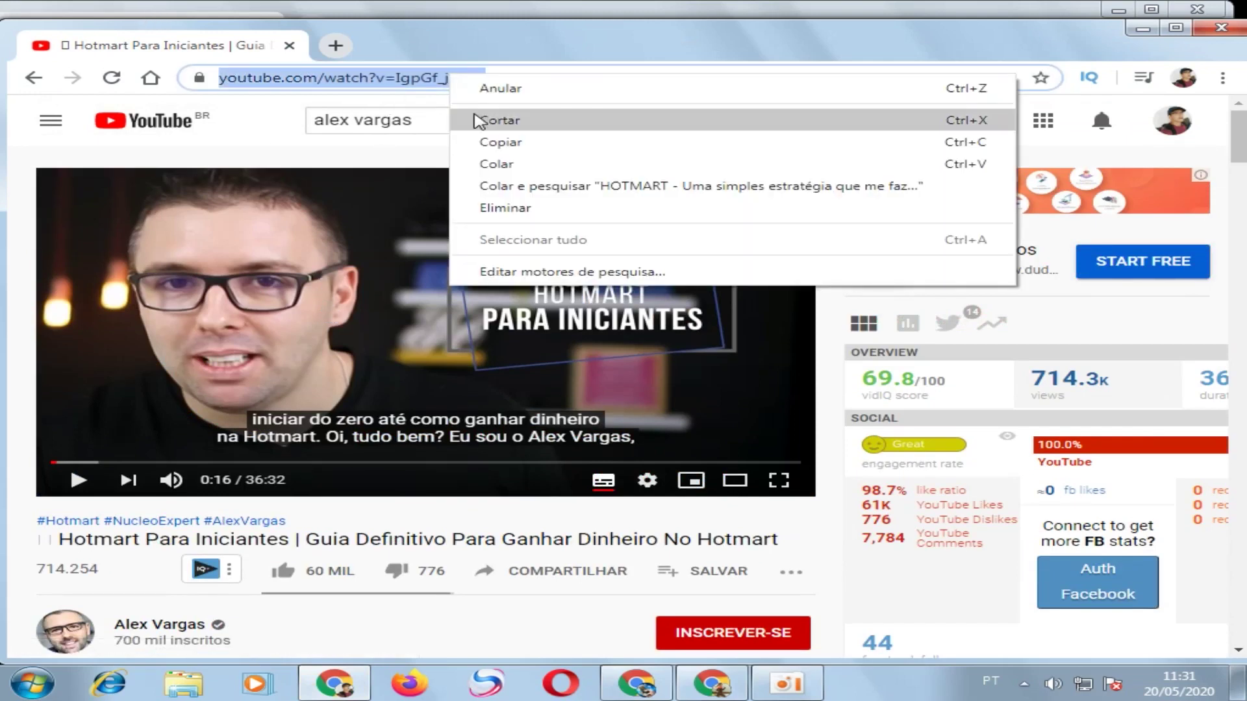
{"action": "left_click", "coordinate": [489, 141]}
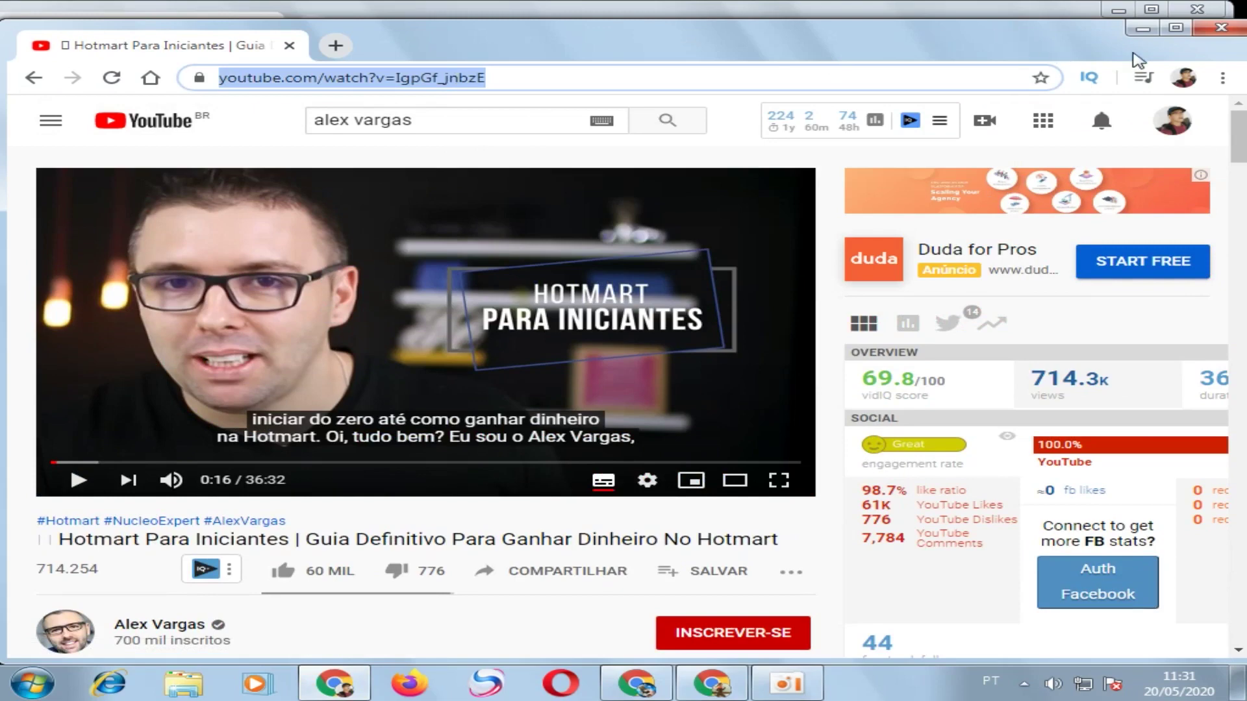
{"action": "left_click", "coordinate": [1142, 30]}
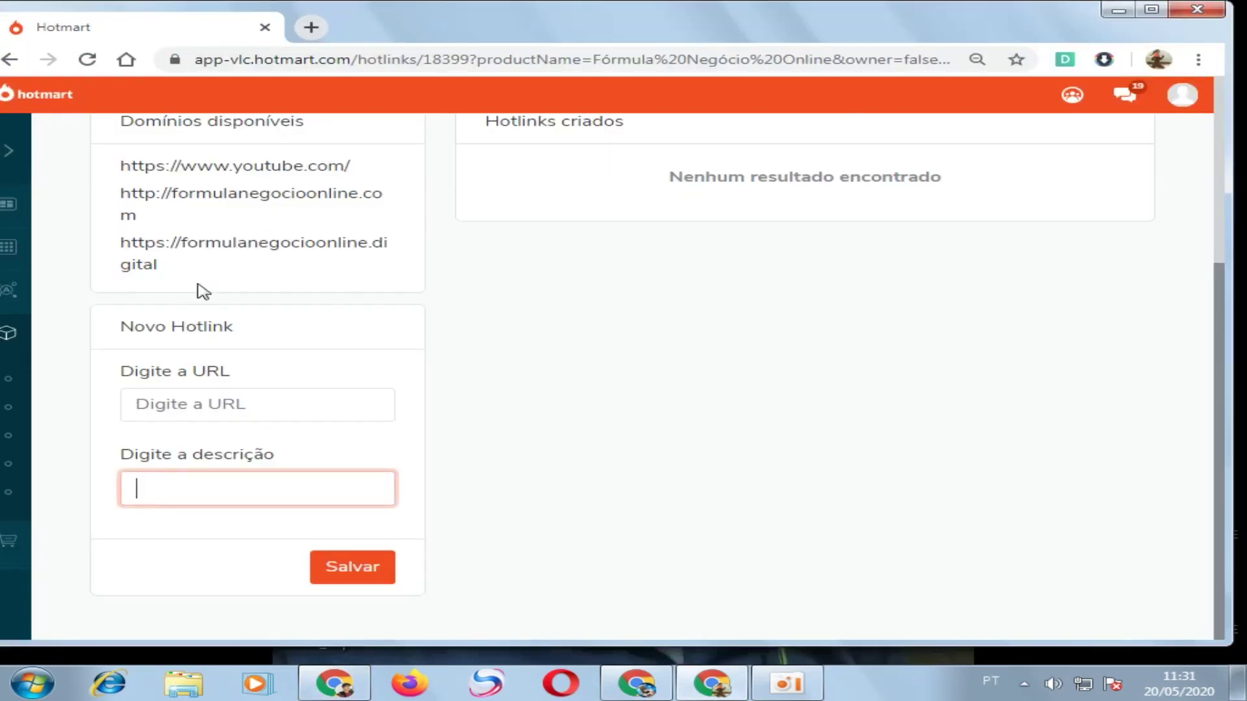
{"action": "scroll", "coordinate": [195, 312], "scroll_direction": "up", "scroll_amount": 5}
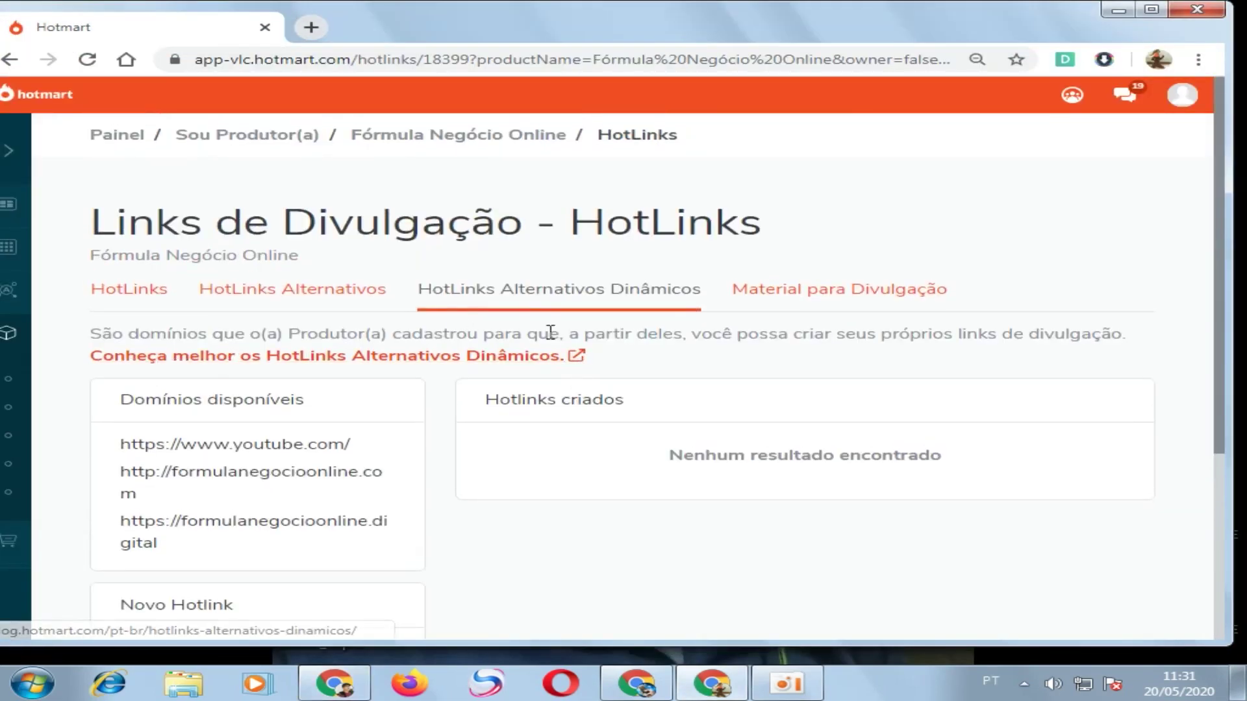
{"action": "scroll", "coordinate": [293, 437], "scroll_direction": "down", "scroll_amount": 3}
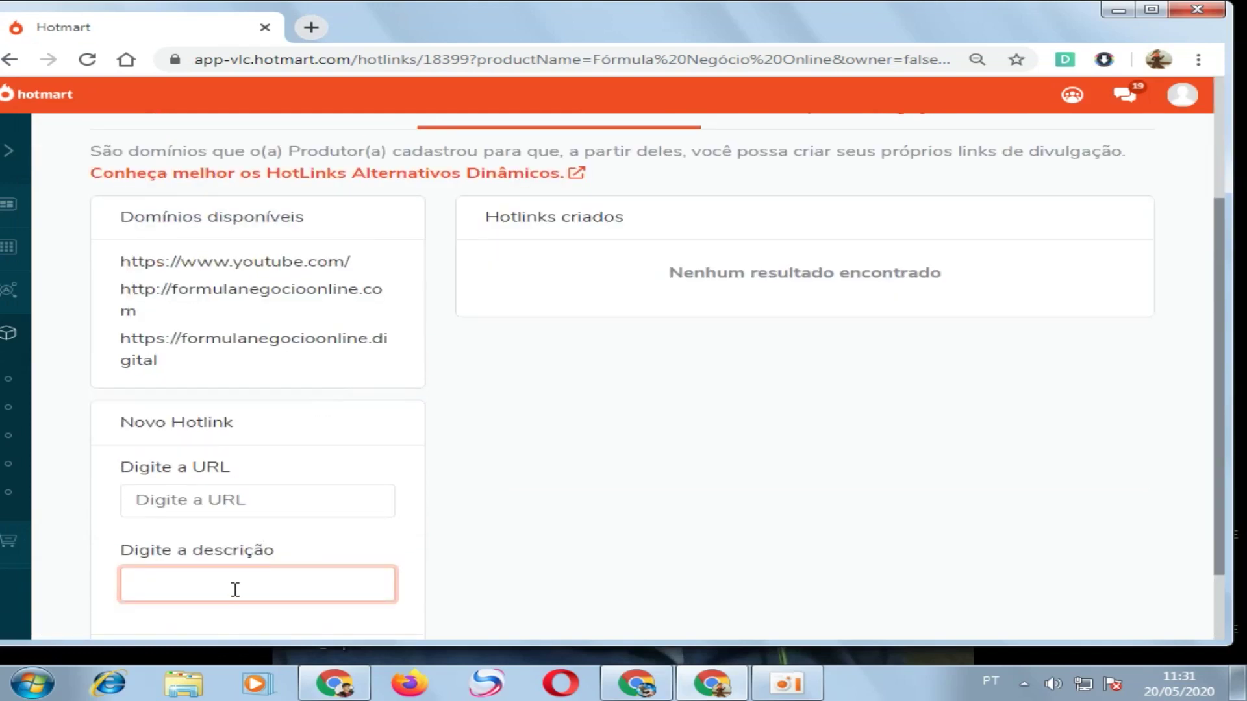
{"action": "left_click", "coordinate": [226, 499]}
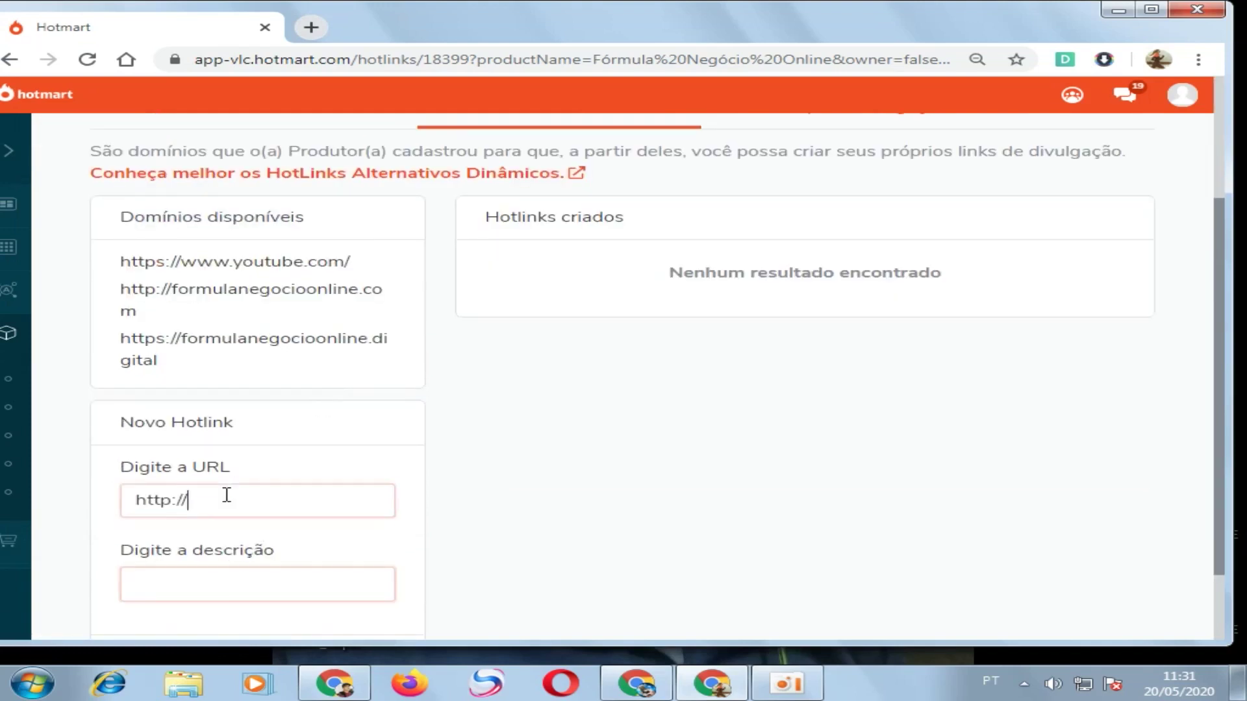
{"action": "right_click", "coordinate": [225, 501]}
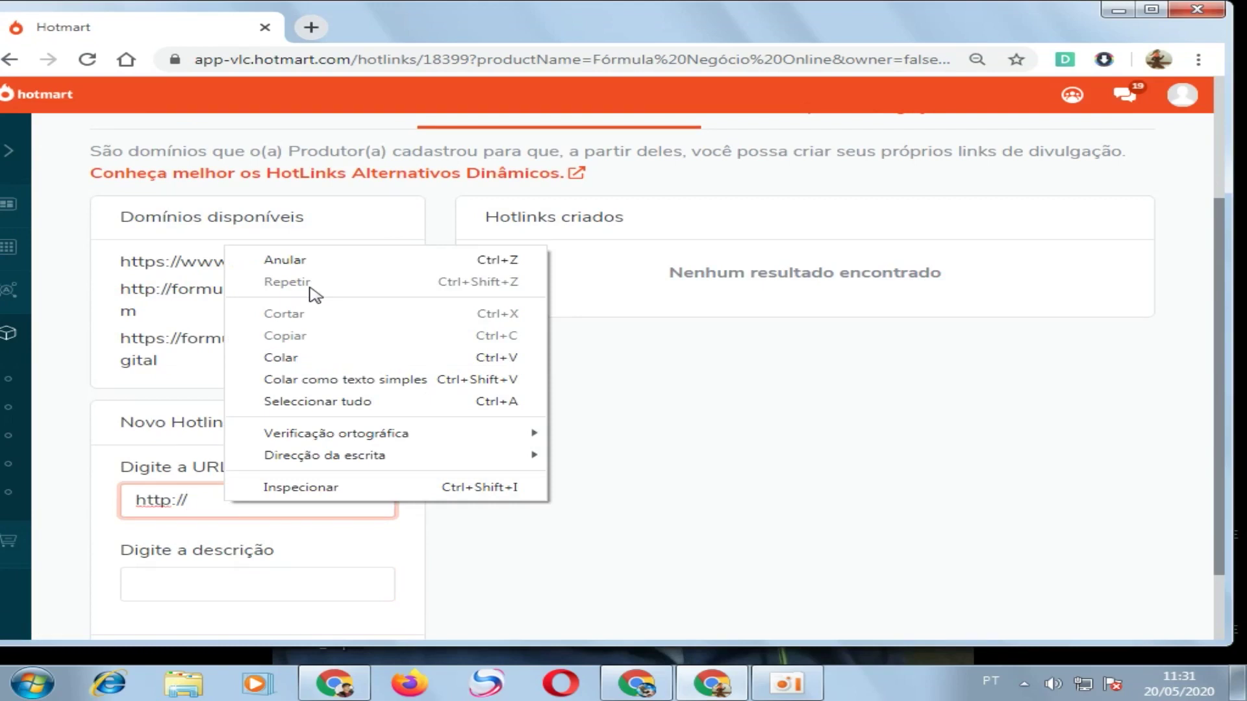
{"action": "left_click", "coordinate": [205, 500]}
{"action": "key", "text": "BackSpace"}
{"action": "key", "text": "BackSpace"}
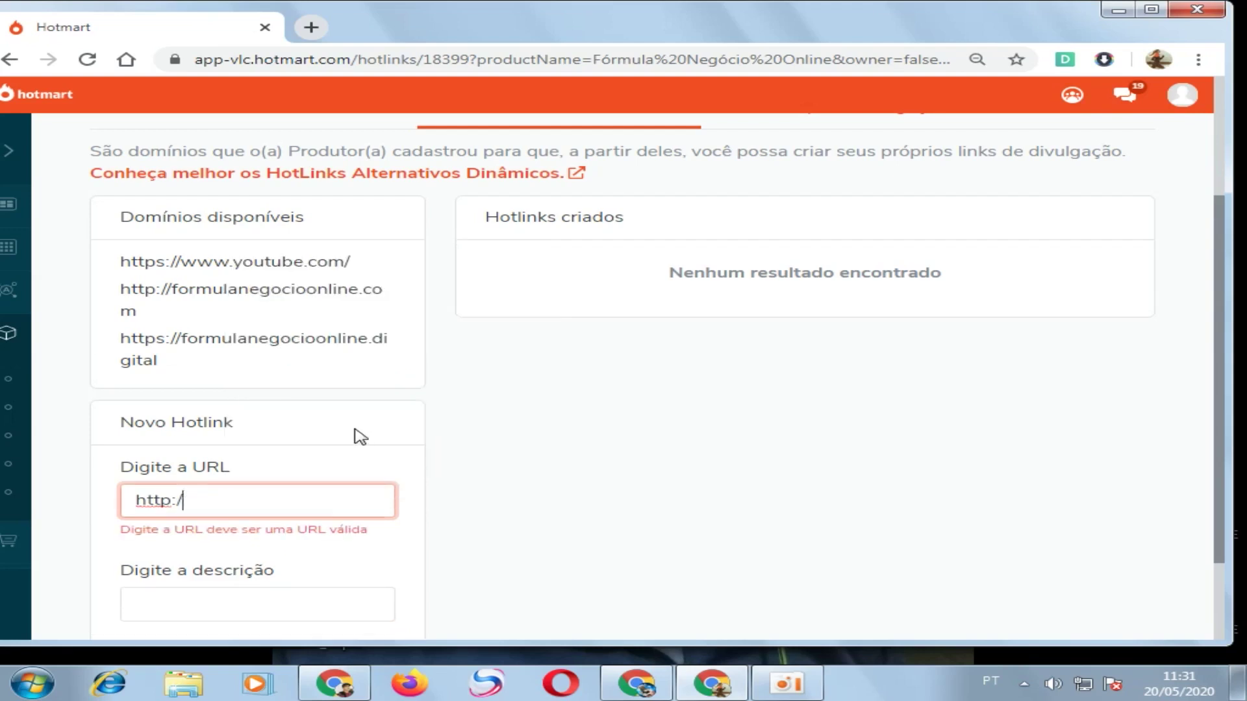
{"action": "key", "text": "BackSpace"}
{"action": "key", "text": "BackSpace"}
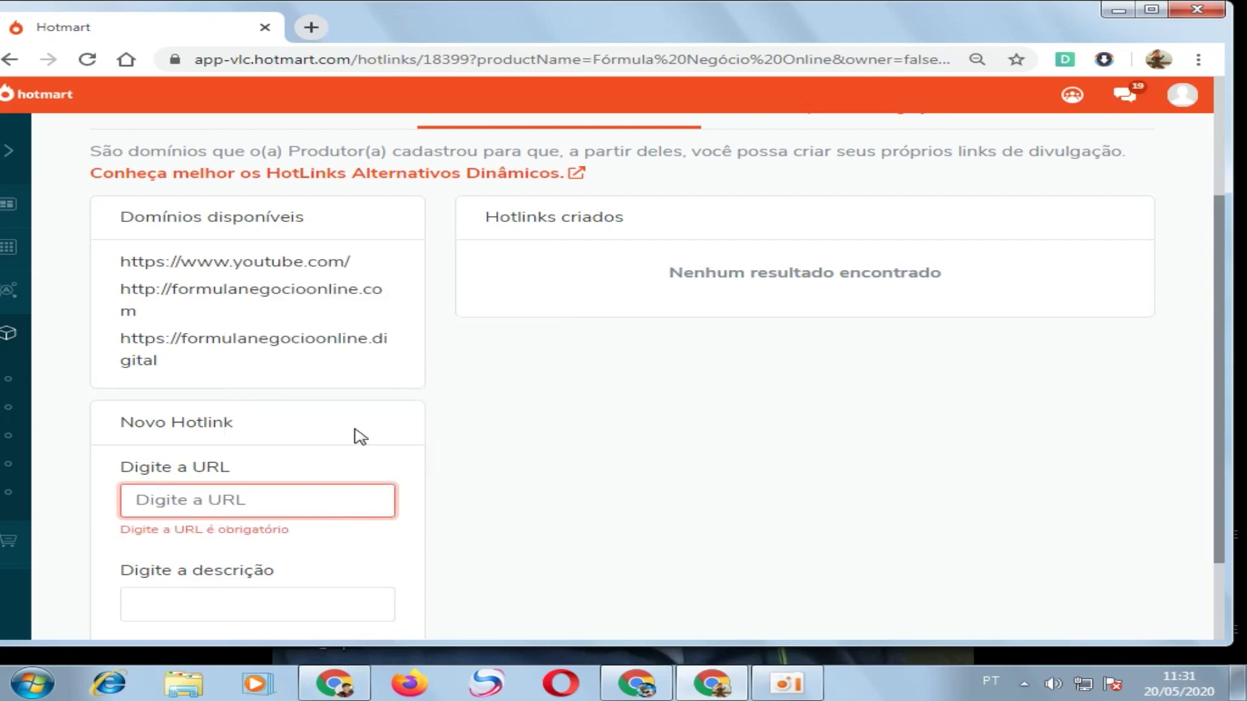
{"action": "key", "text": "ctrl+v"}
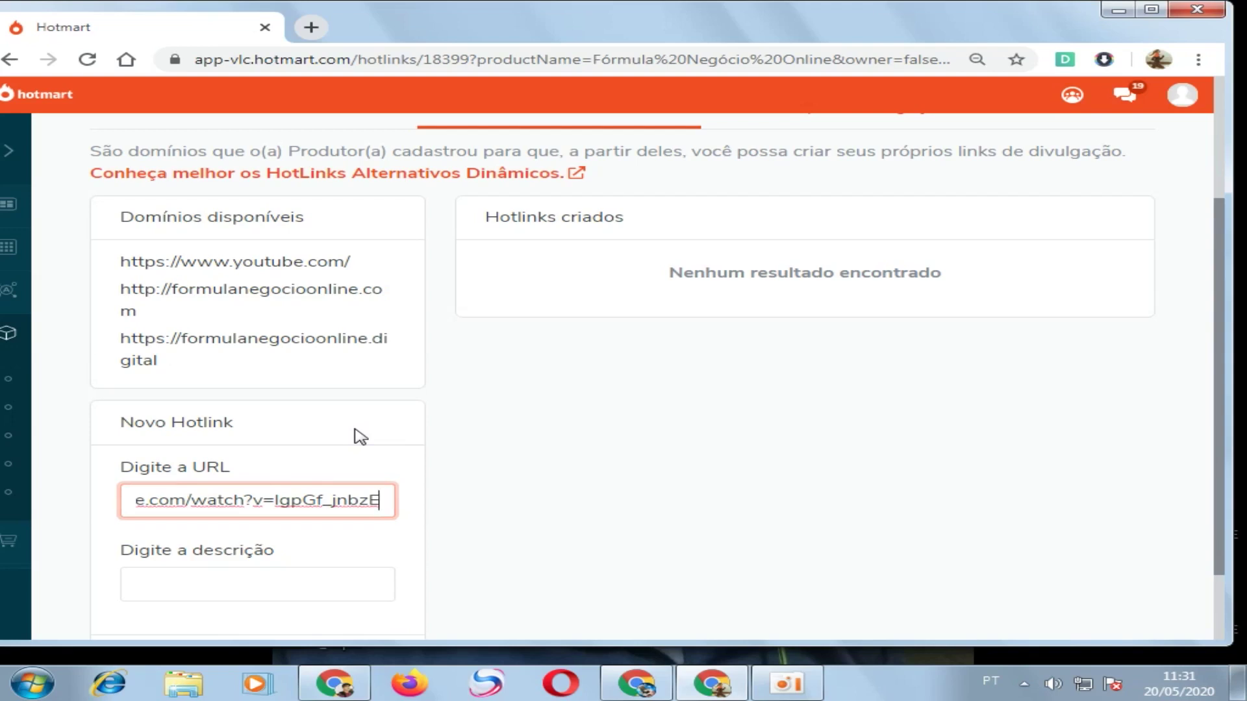
{"action": "scroll", "coordinate": [318, 466], "scroll_direction": "down", "scroll_amount": 2}
{"action": "left_click", "coordinate": [271, 481]}
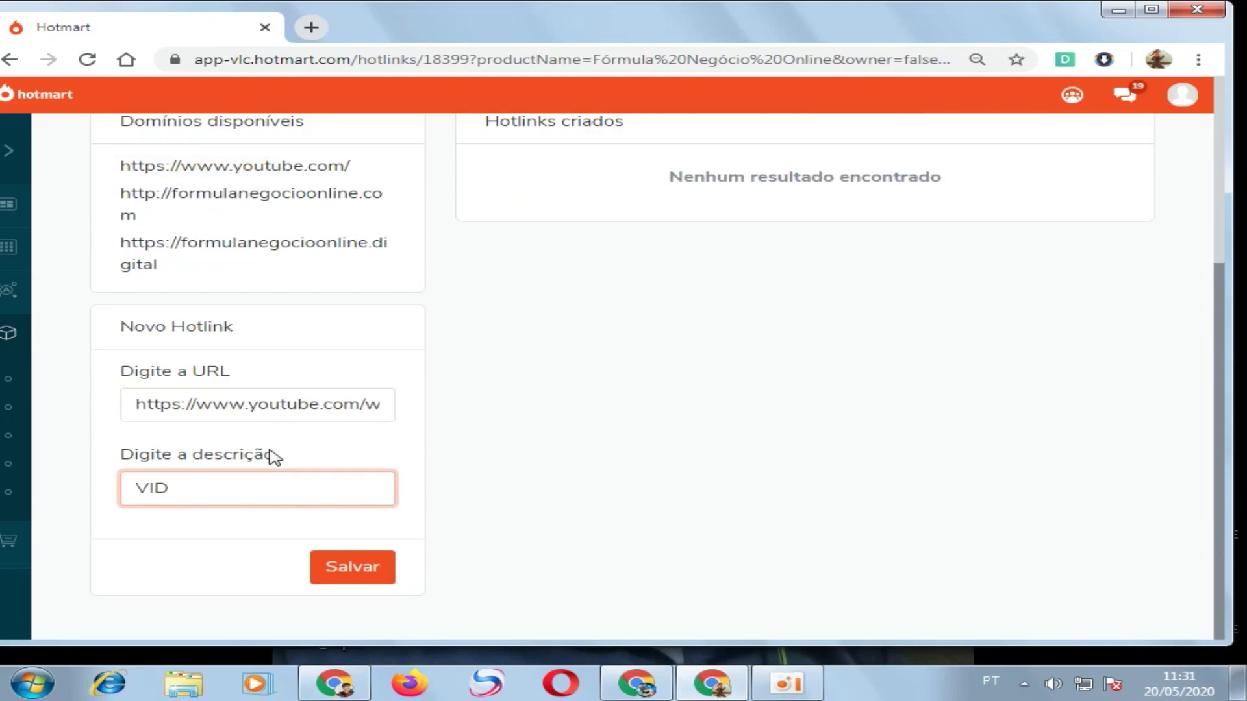
{"action": "type", "text": "VIDEO ALEX VARGAS"}
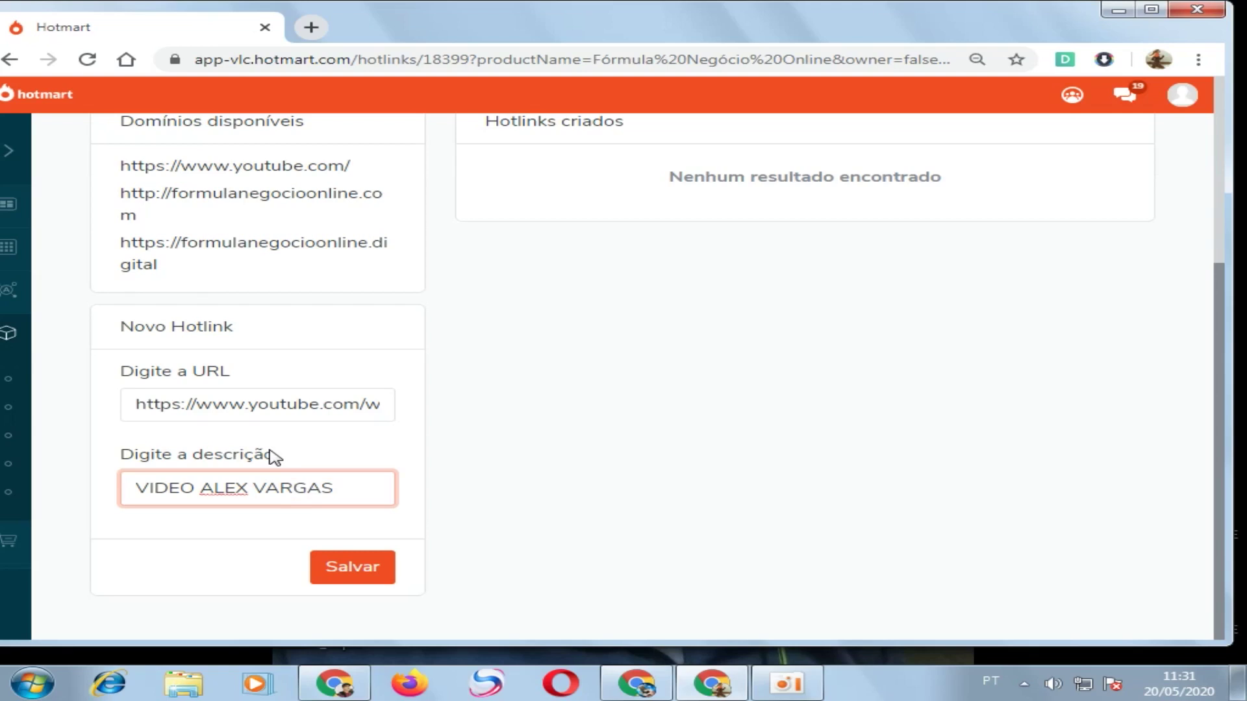
{"action": "scroll", "coordinate": [351, 432], "scroll_direction": "up", "scroll_amount": 3}
{"action": "scroll", "coordinate": [368, 478], "scroll_direction": "down", "scroll_amount": 2}
{"action": "scroll", "coordinate": [377, 484], "scroll_direction": "down", "scroll_amount": 2}
{"action": "left_click", "coordinate": [354, 575]}
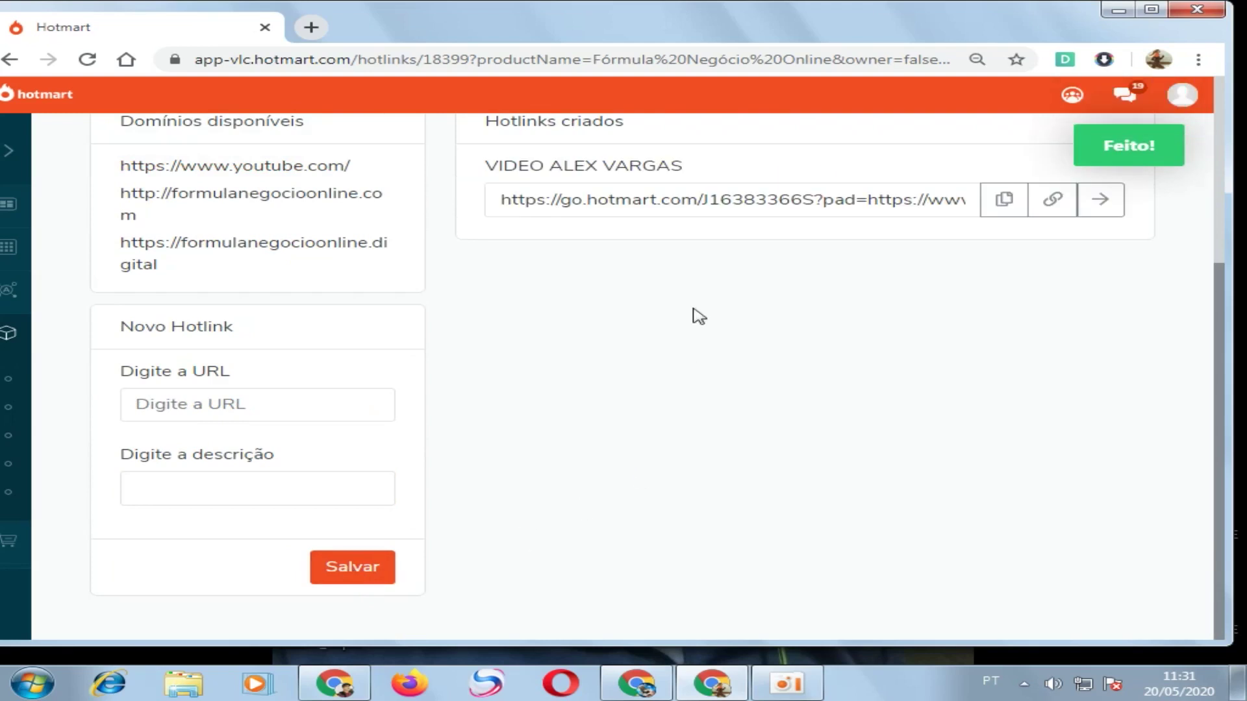
Copy the link of the created VIDEO ALEX VARGAS hotlink and minimize the Hotmart window.
{"action": "scroll", "coordinate": [698, 315], "scroll_direction": "up", "scroll_amount": 3}
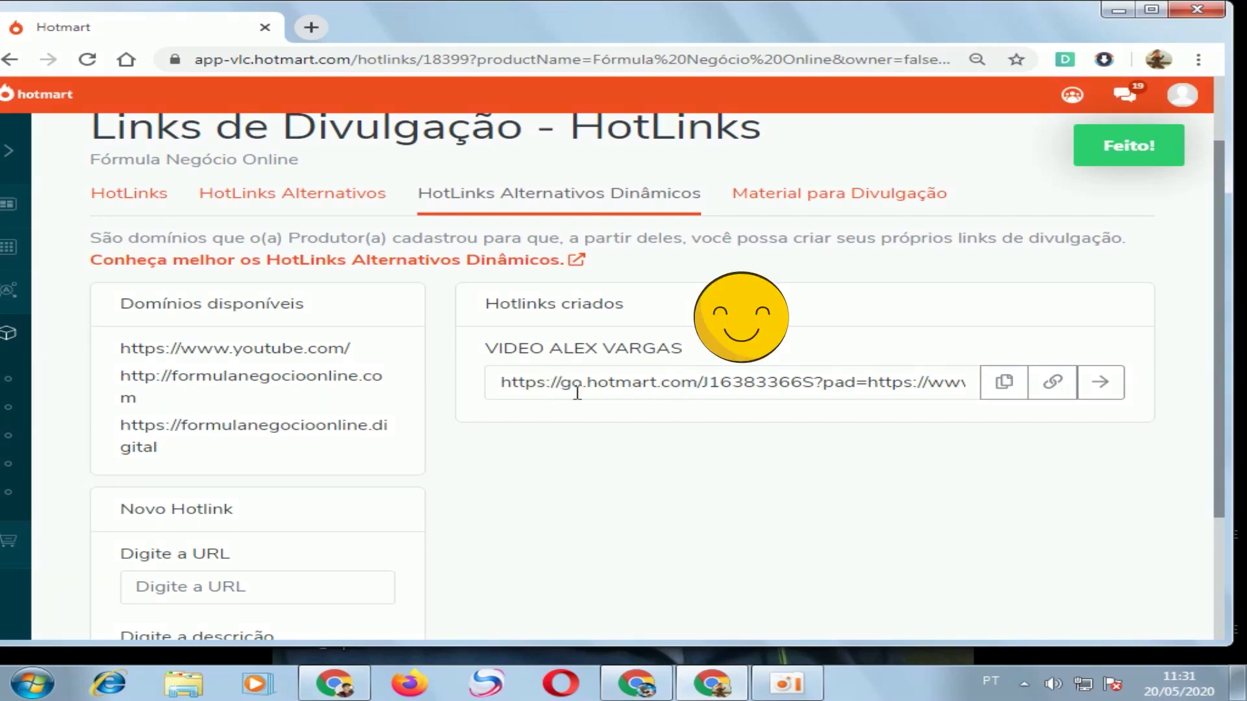
{"action": "left_click", "coordinate": [1004, 382]}
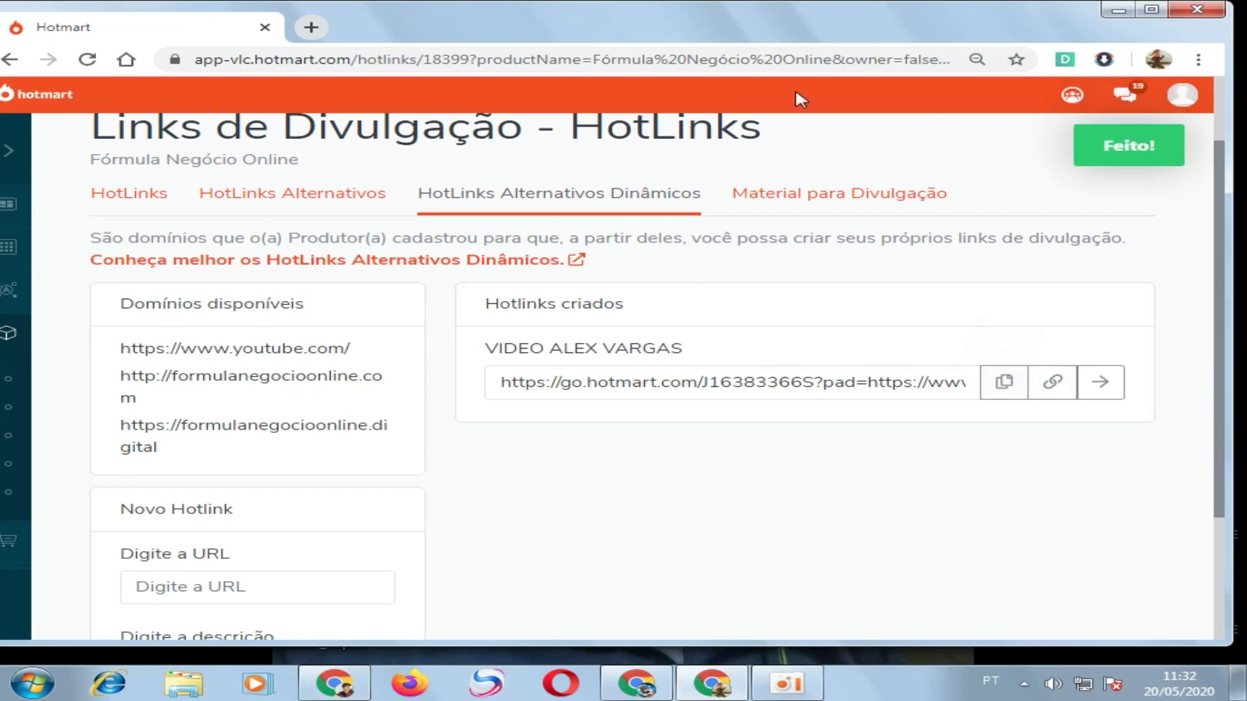
{"action": "left_click", "coordinate": [1118, 9]}
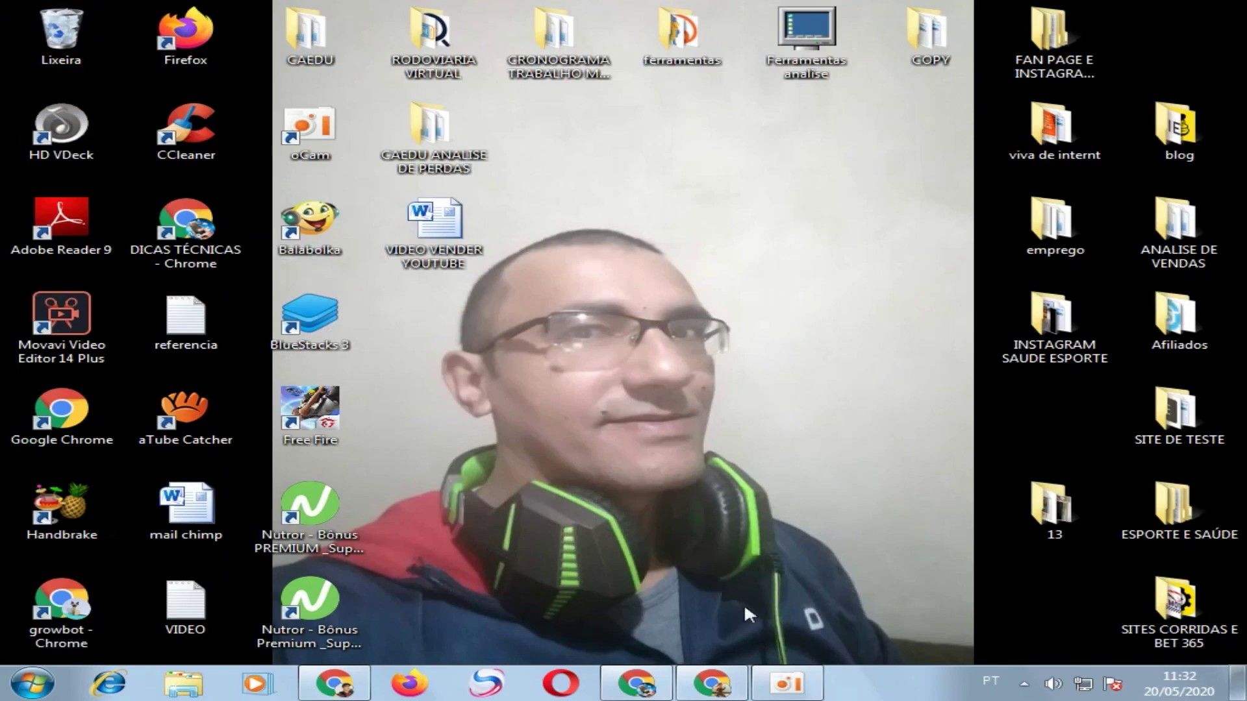
{"action": "left_click", "coordinate": [639, 683]}
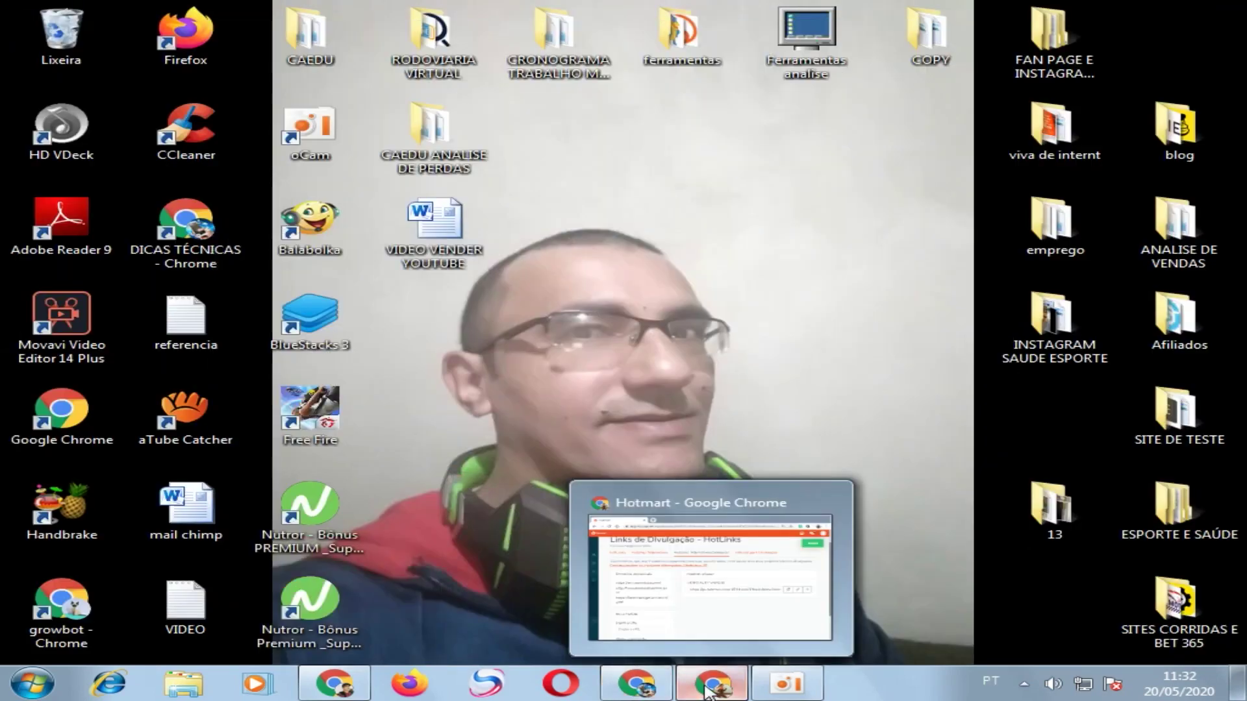
{"action": "left_click", "coordinate": [710, 689]}
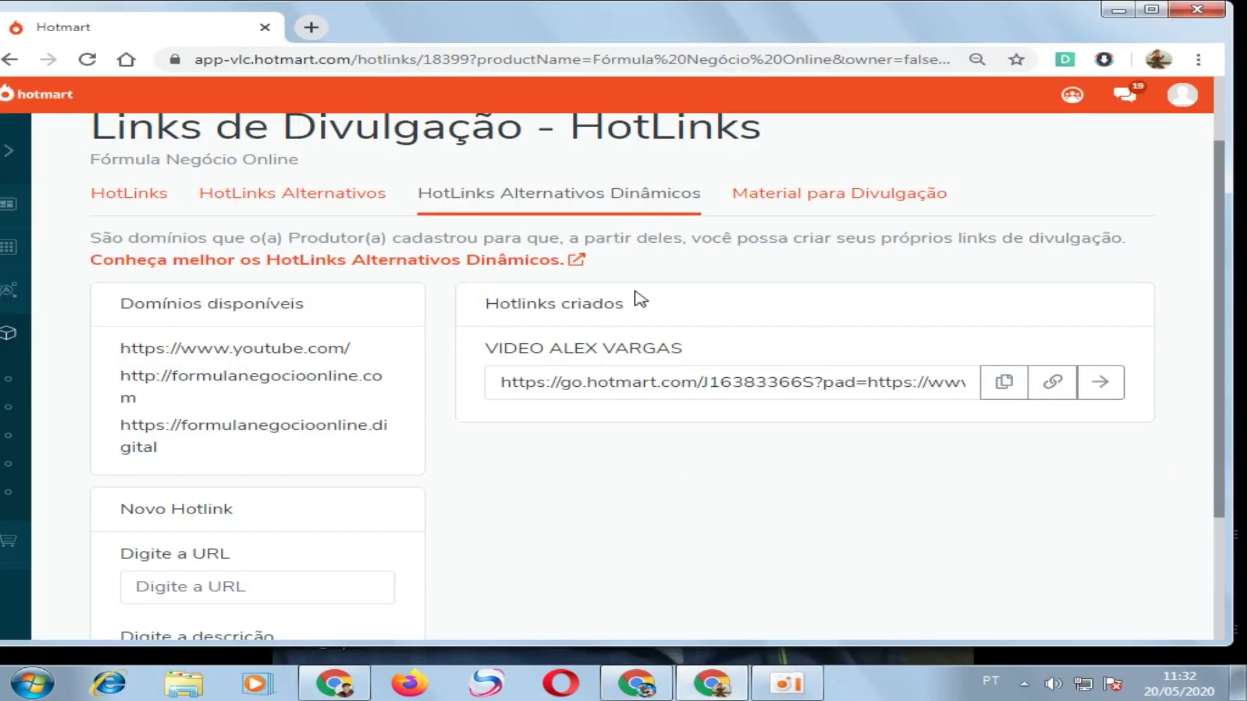
{"action": "scroll", "coordinate": [640, 301], "scroll_direction": "up", "scroll_amount": 2}
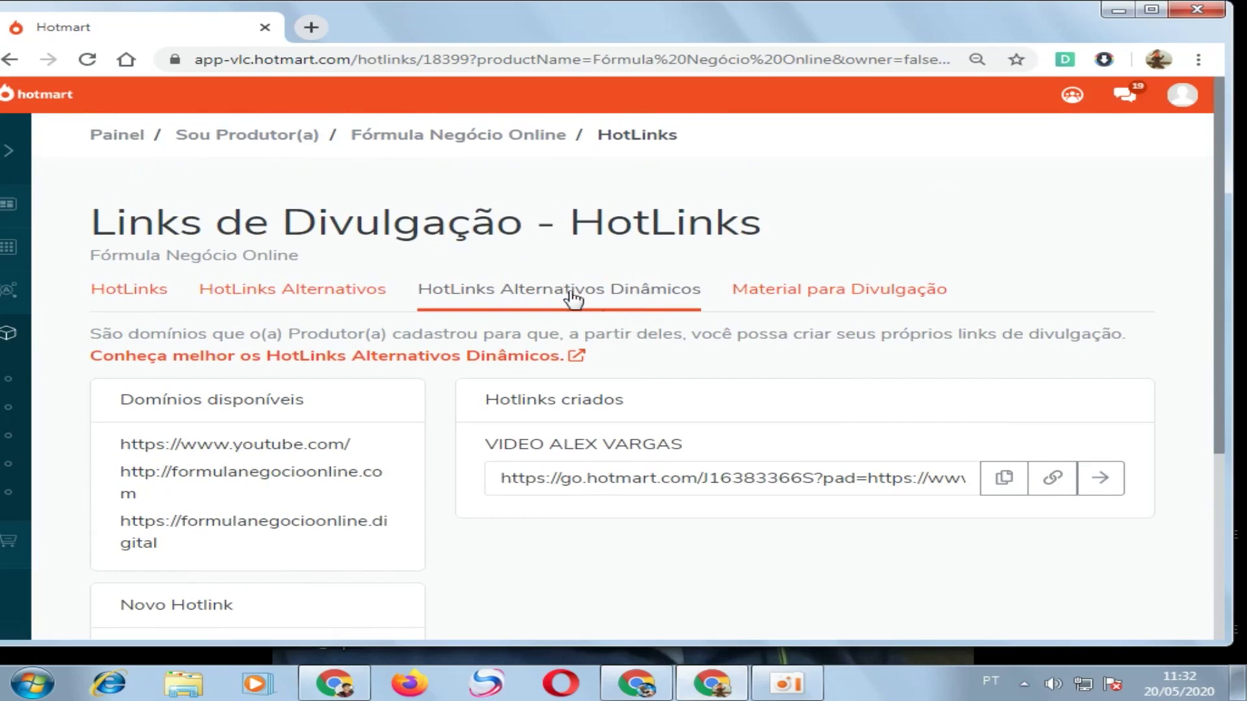
{"action": "left_click", "coordinate": [1117, 9]}
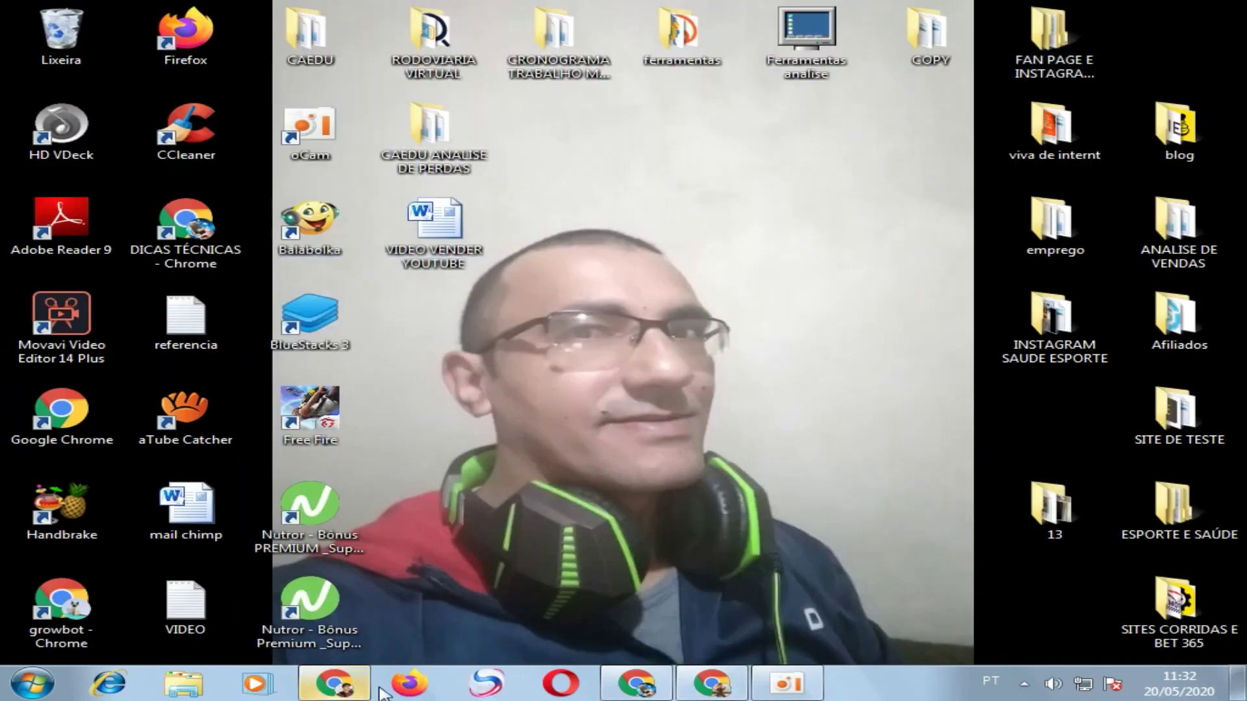
{"action": "left_click", "coordinate": [349, 687]}
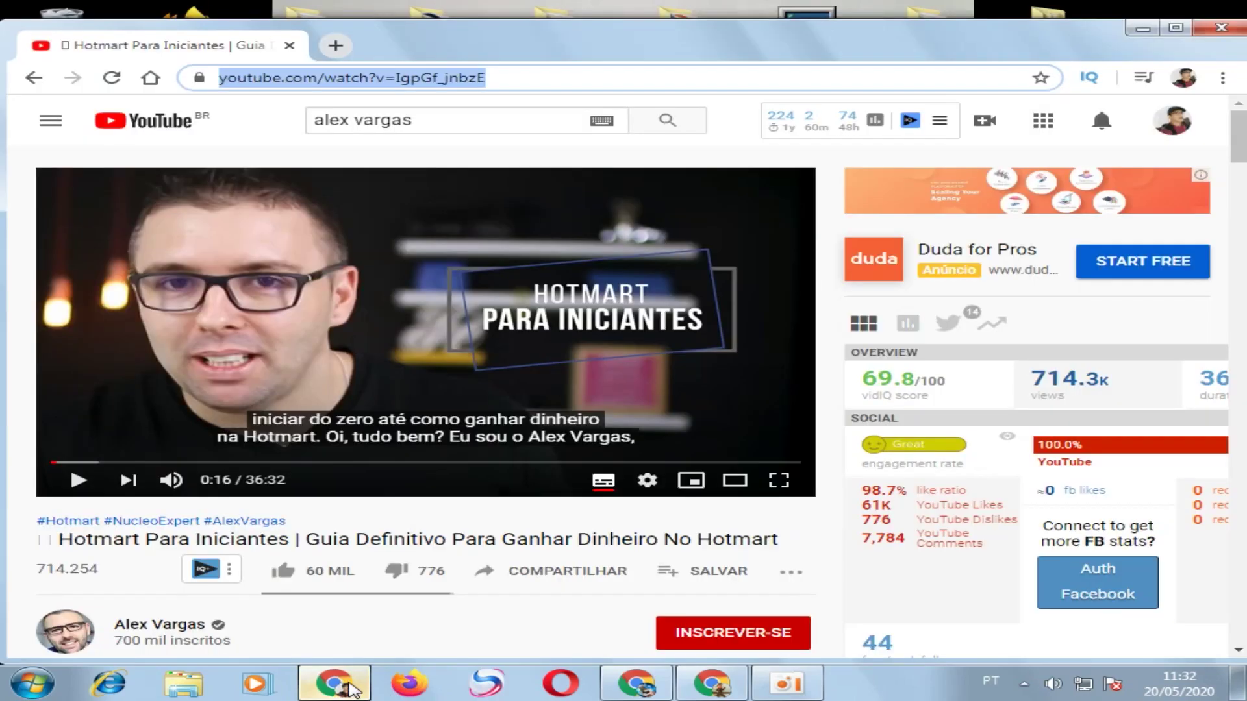
{"action": "left_click", "coordinate": [350, 687]}
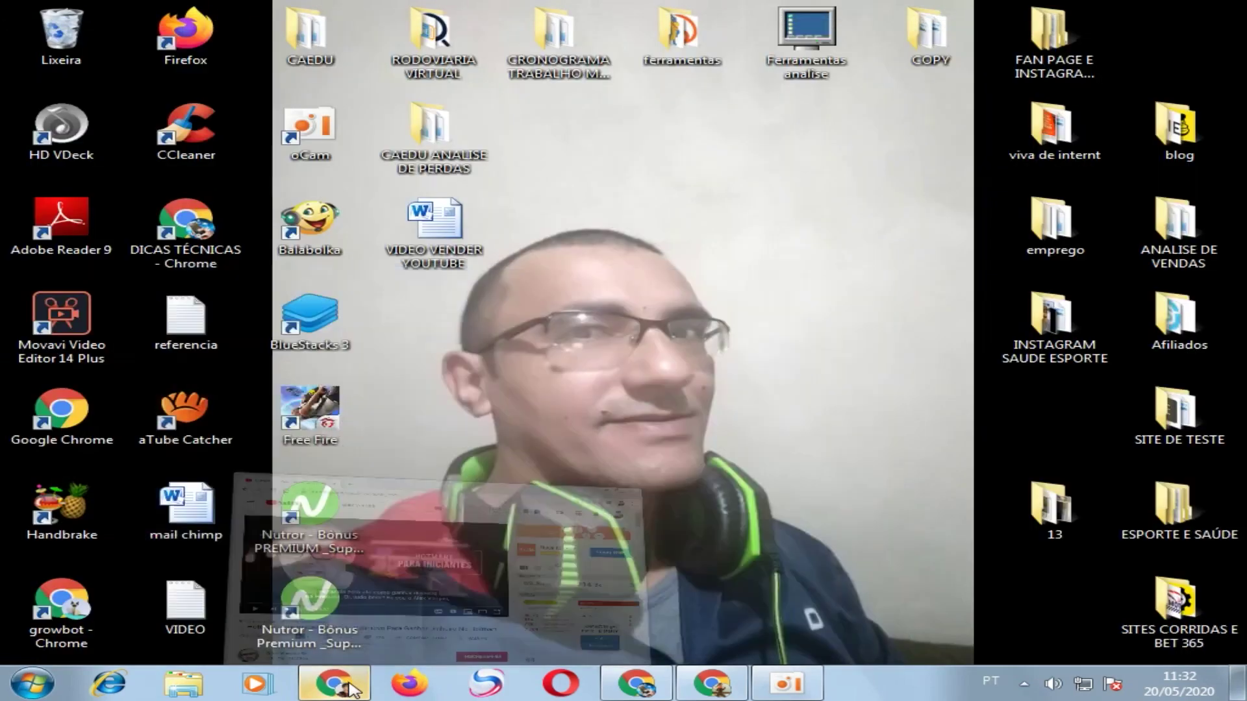
Switch to the Chrome profile "instagram e face marketing", where Facebook is signed in.
{"action": "left_click", "coordinate": [620, 689]}
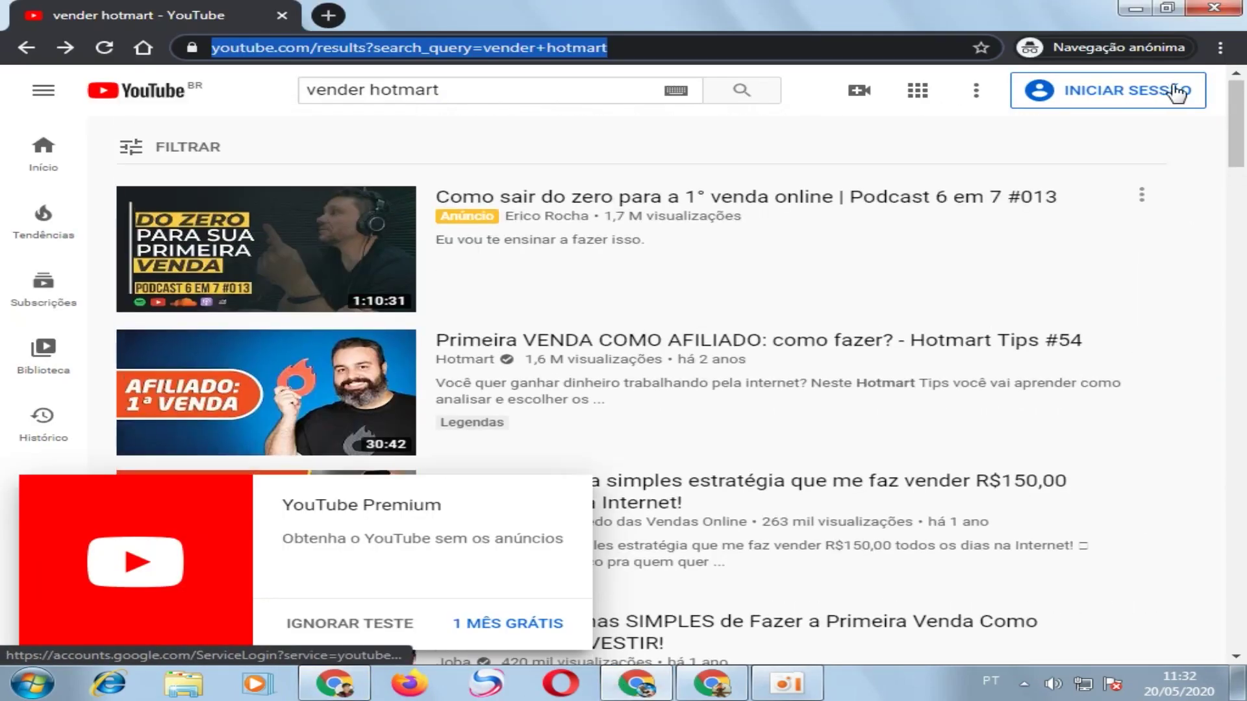
{"action": "left_click", "coordinate": [701, 686]}
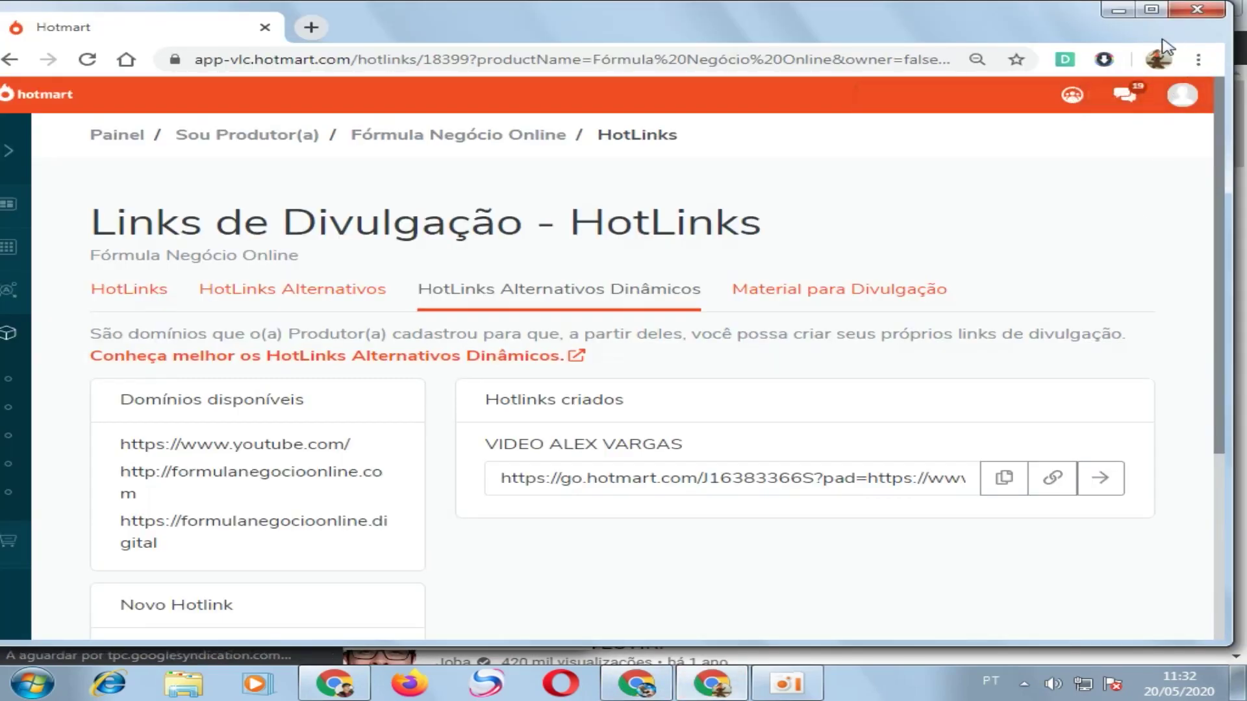
{"action": "left_click", "coordinate": [302, 29]}
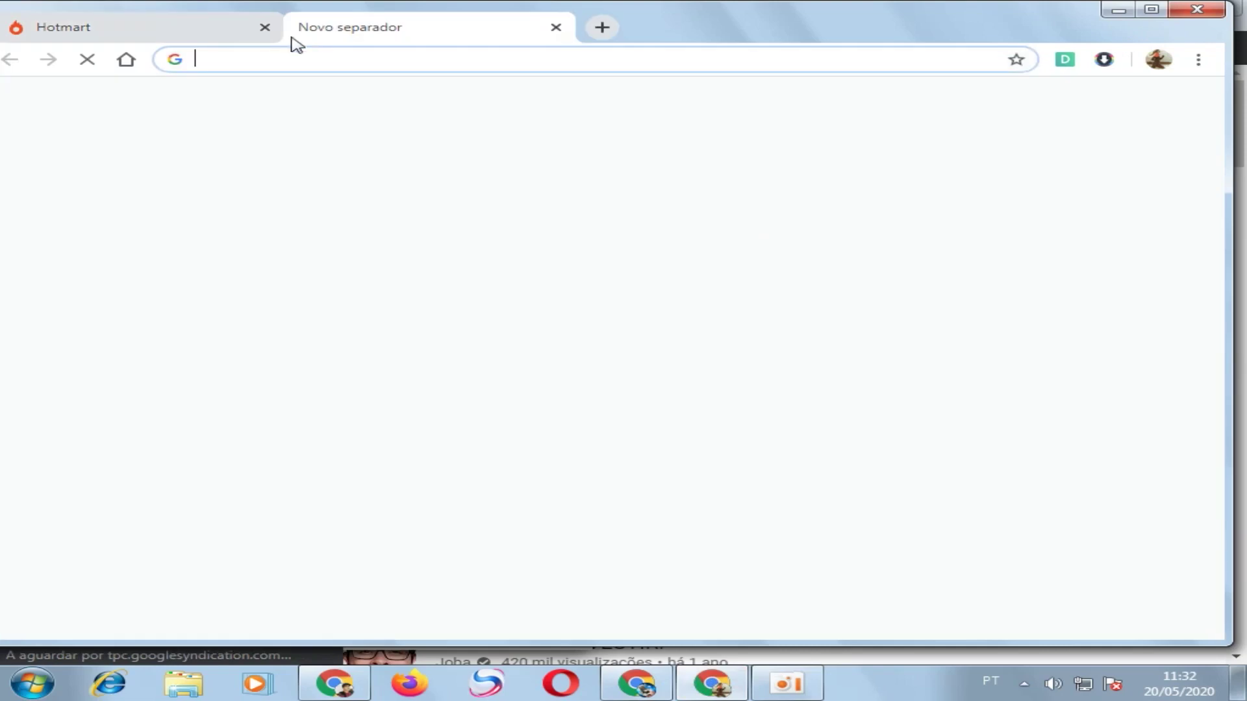
{"action": "left_click", "coordinate": [1158, 62]}
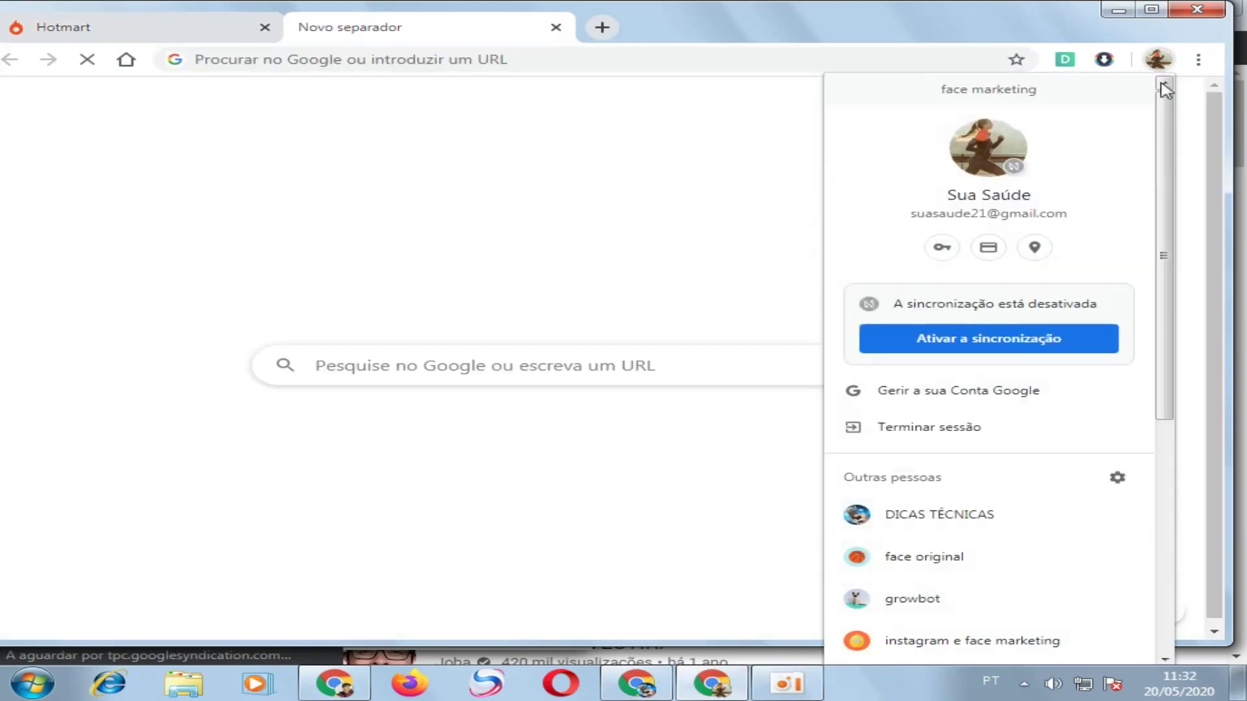
{"action": "scroll", "coordinate": [1015, 475], "scroll_direction": "down", "scroll_amount": 4}
{"action": "left_click", "coordinate": [974, 333]}
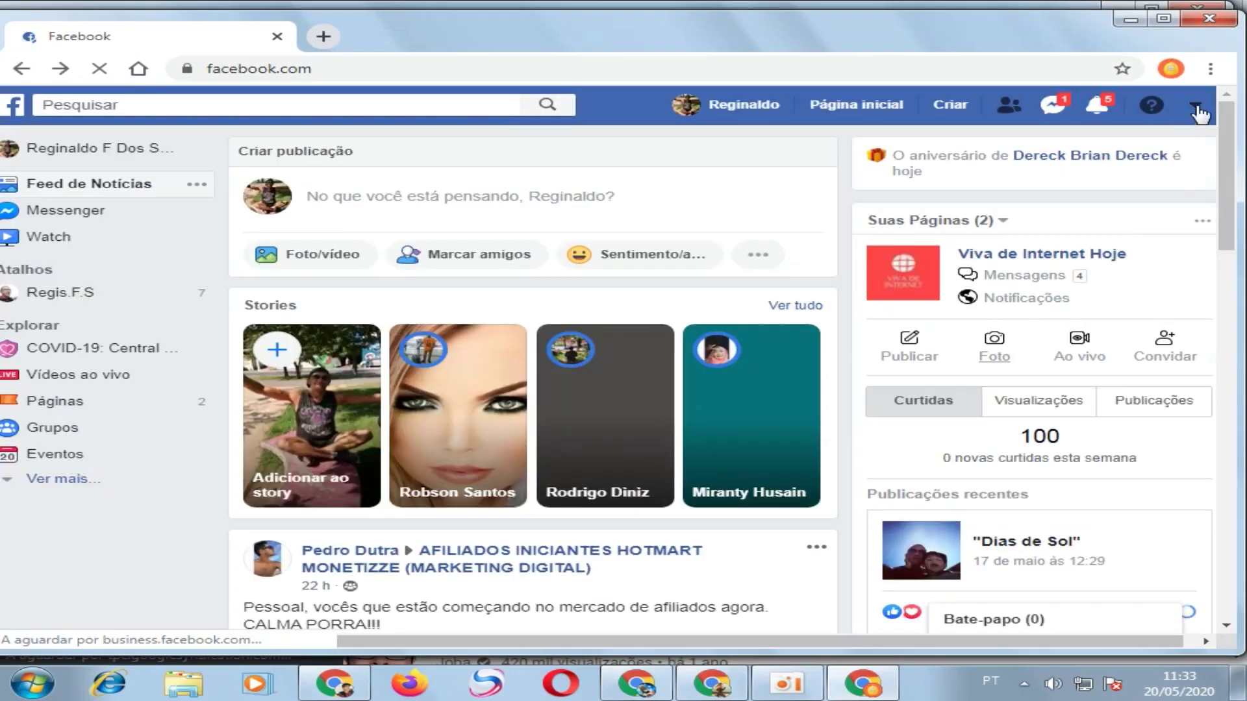
Open the second of the managed Facebook pages and start a new post on it.
{"action": "left_click", "coordinate": [1196, 109]}
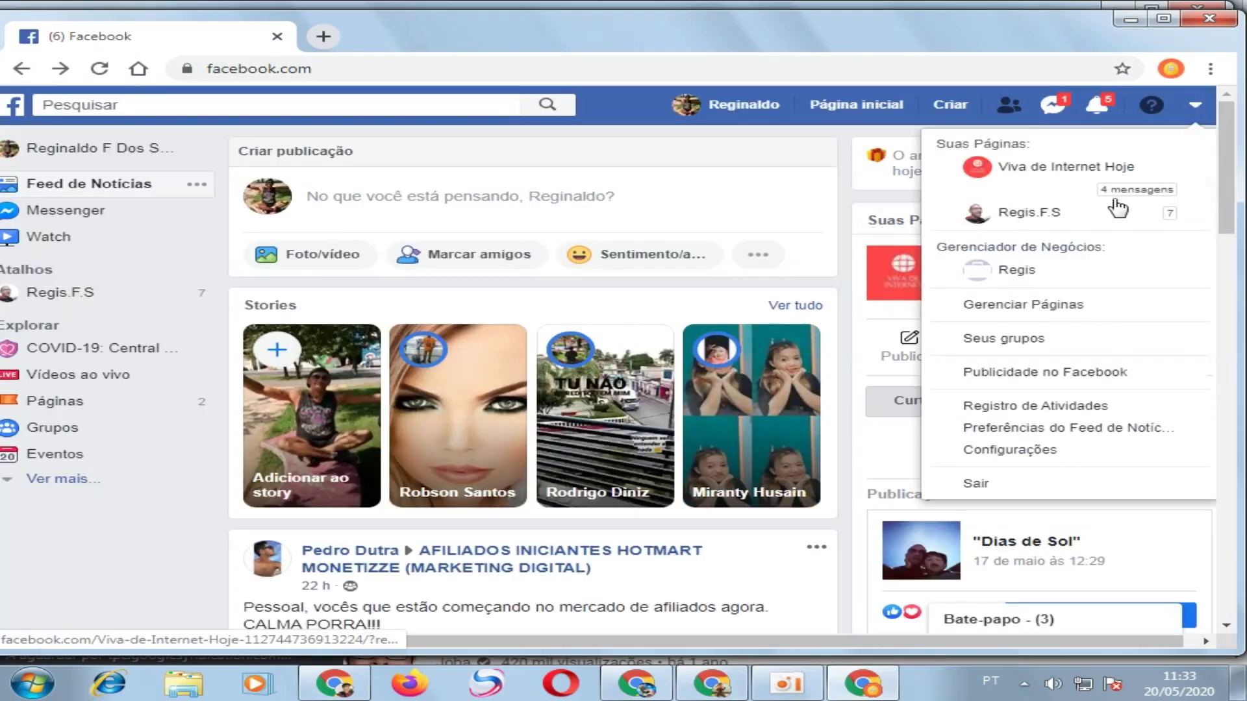
{"action": "left_click", "coordinate": [1070, 211]}
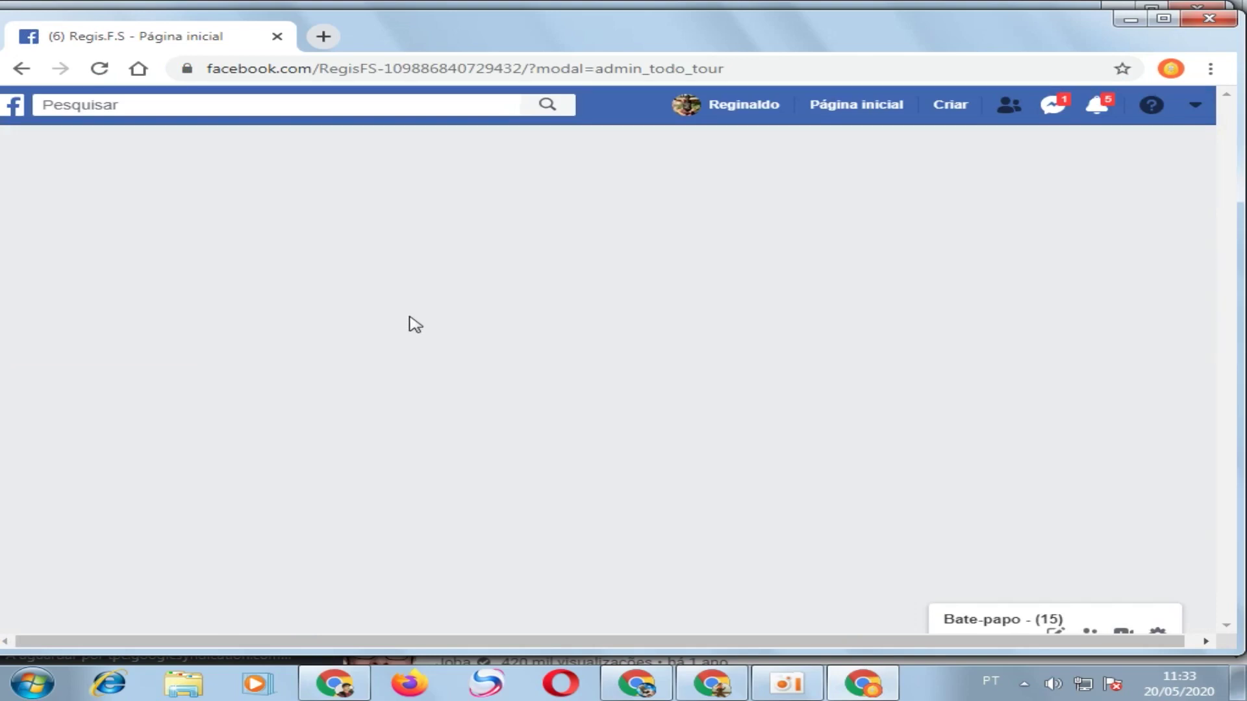
{"action": "scroll", "coordinate": [406, 316], "scroll_direction": "down", "scroll_amount": 5}
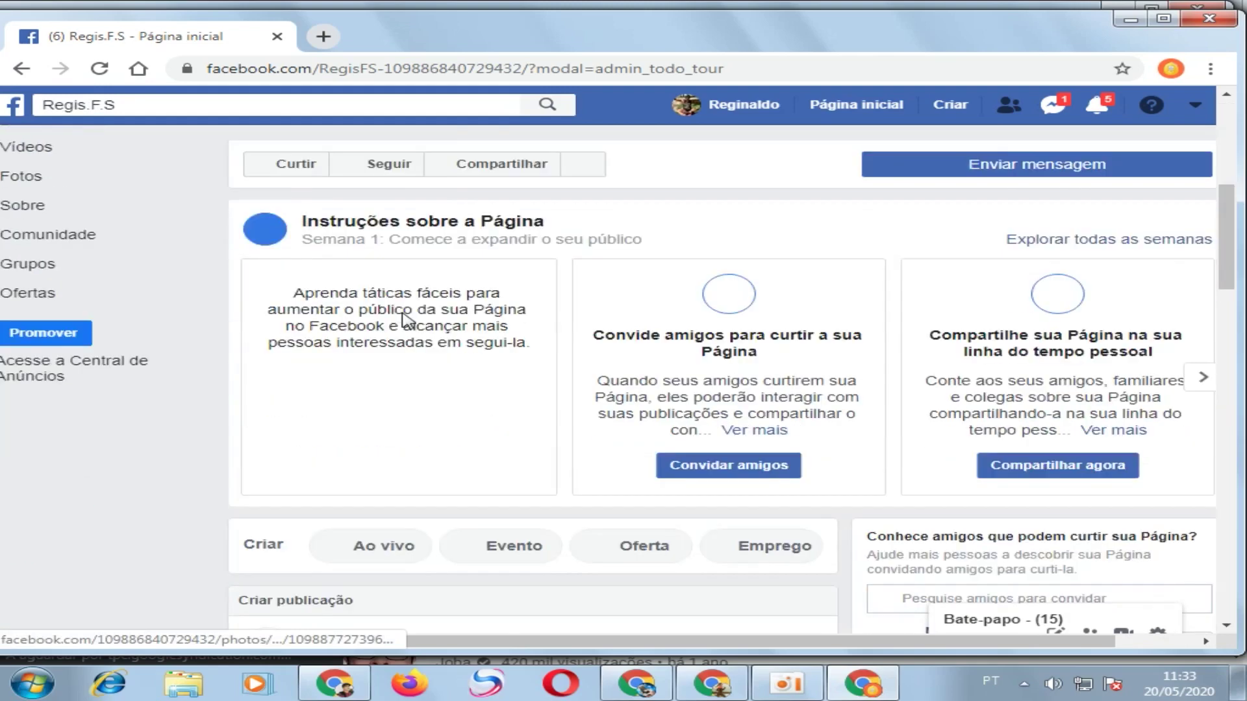
{"action": "scroll", "coordinate": [406, 317], "scroll_direction": "down", "scroll_amount": 5}
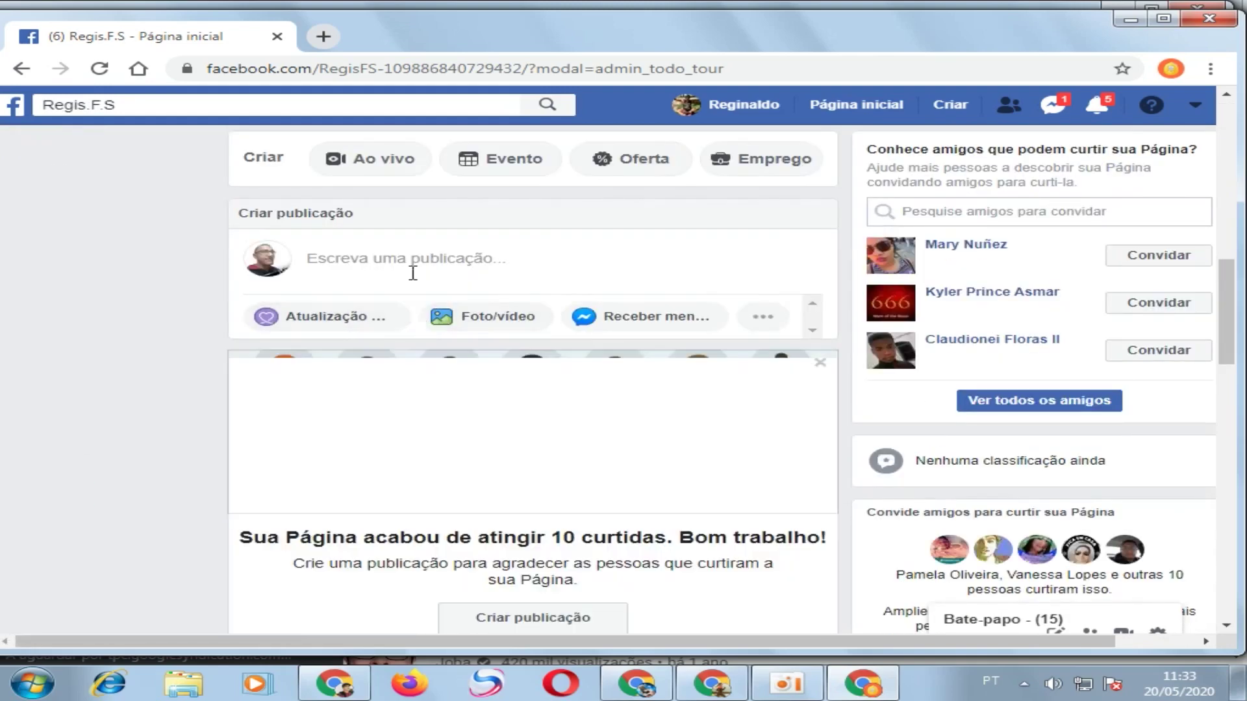
{"action": "left_click", "coordinate": [414, 268]}
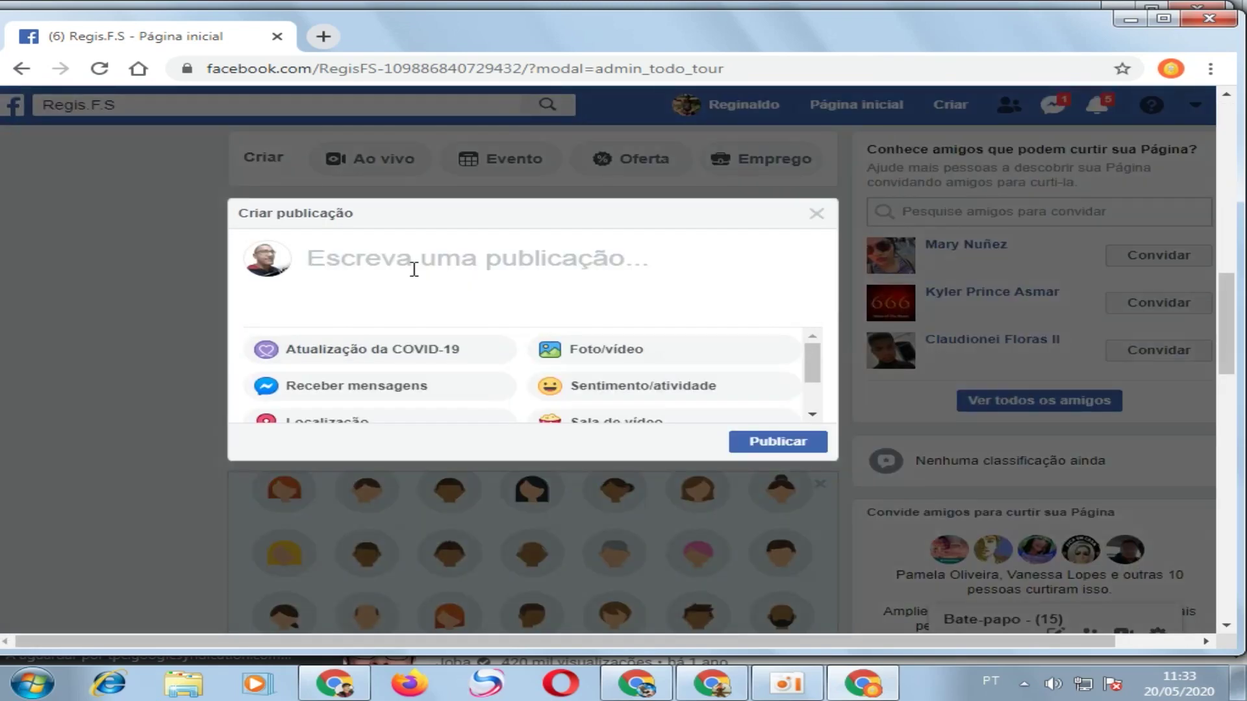
{"action": "type", "text": "vEJA E"}
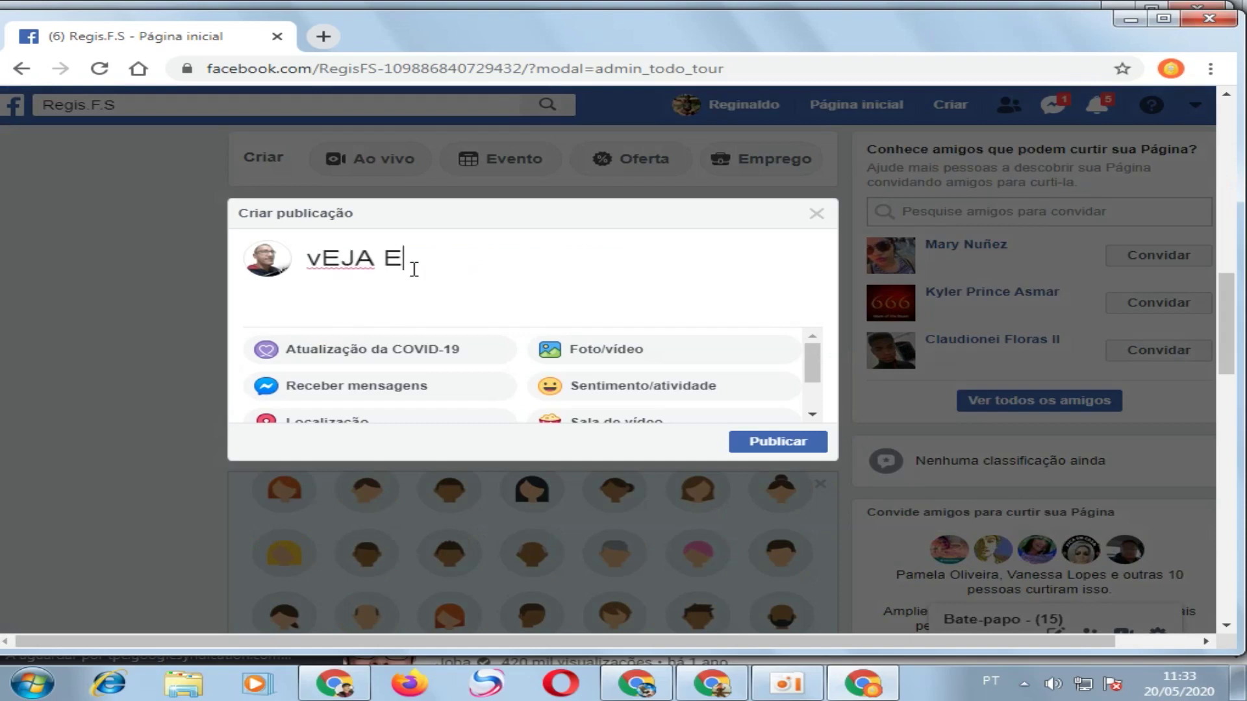
{"action": "type", "text": "SSE"}
{"action": "key", "text": "BackSpace"}
{"action": "key", "text": "BackSpace"}
{"action": "key", "text": "BackSpace"}
{"action": "key", "text": "BackSpace"}
{"action": "key", "text": "BackSpace"}
{"action": "key", "text": "BackSpace"}
{"action": "key", "text": "BackSpace"}
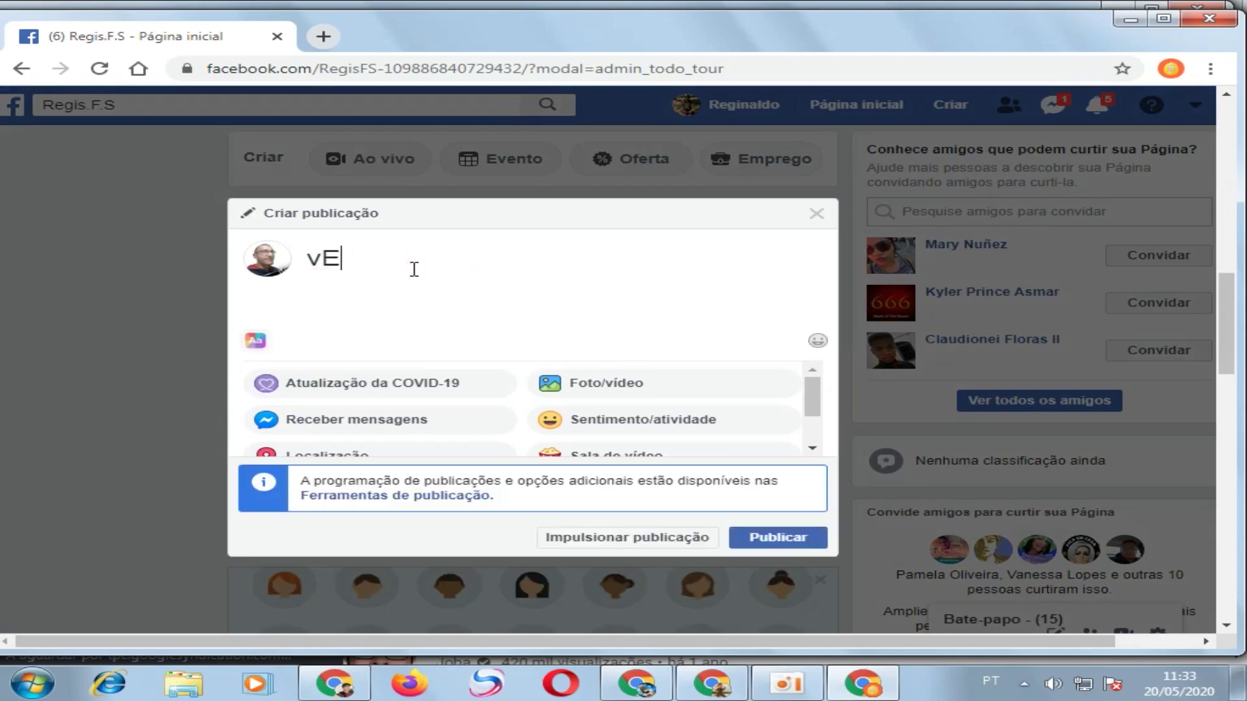
{"action": "key", "text": "BackSpace"}
{"action": "key", "text": "BackSpace"}
Write "veja esse vídeo em alta" in the post and paste the copied Hotmart affiliate link on the line below.
{"action": "type", "text": "veja esse v"}
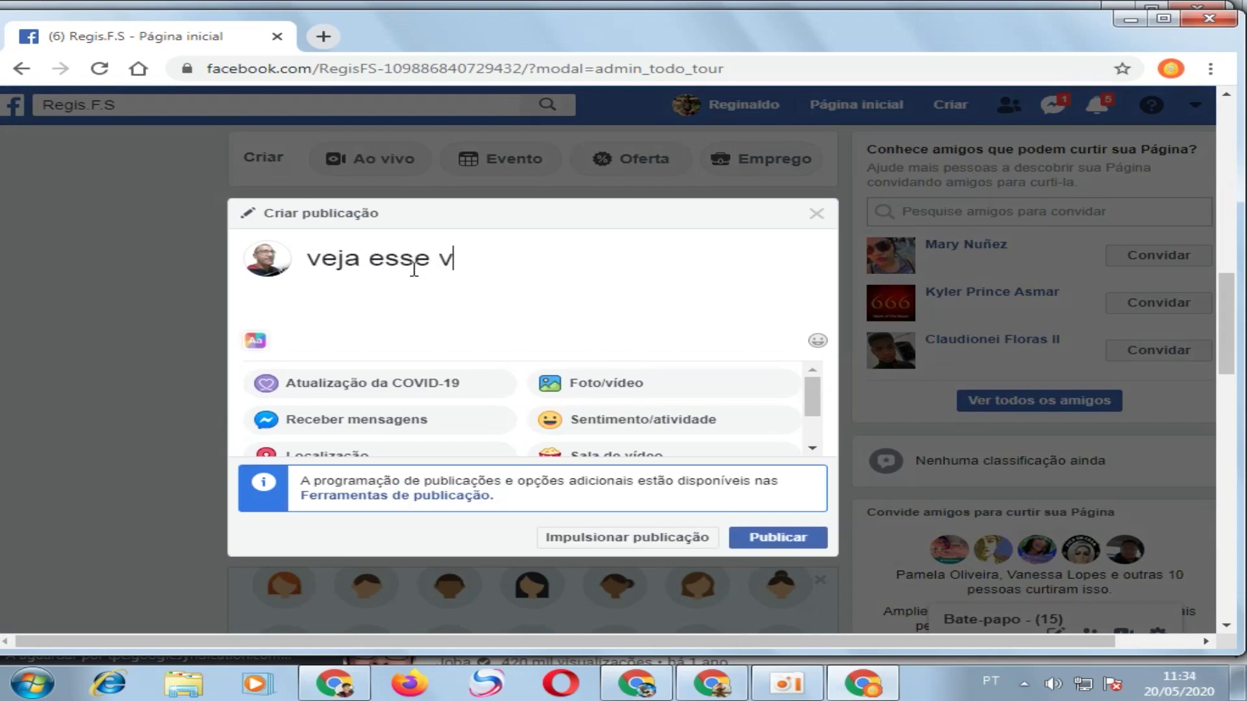
{"action": "type", "text": "ídeo em alta"}
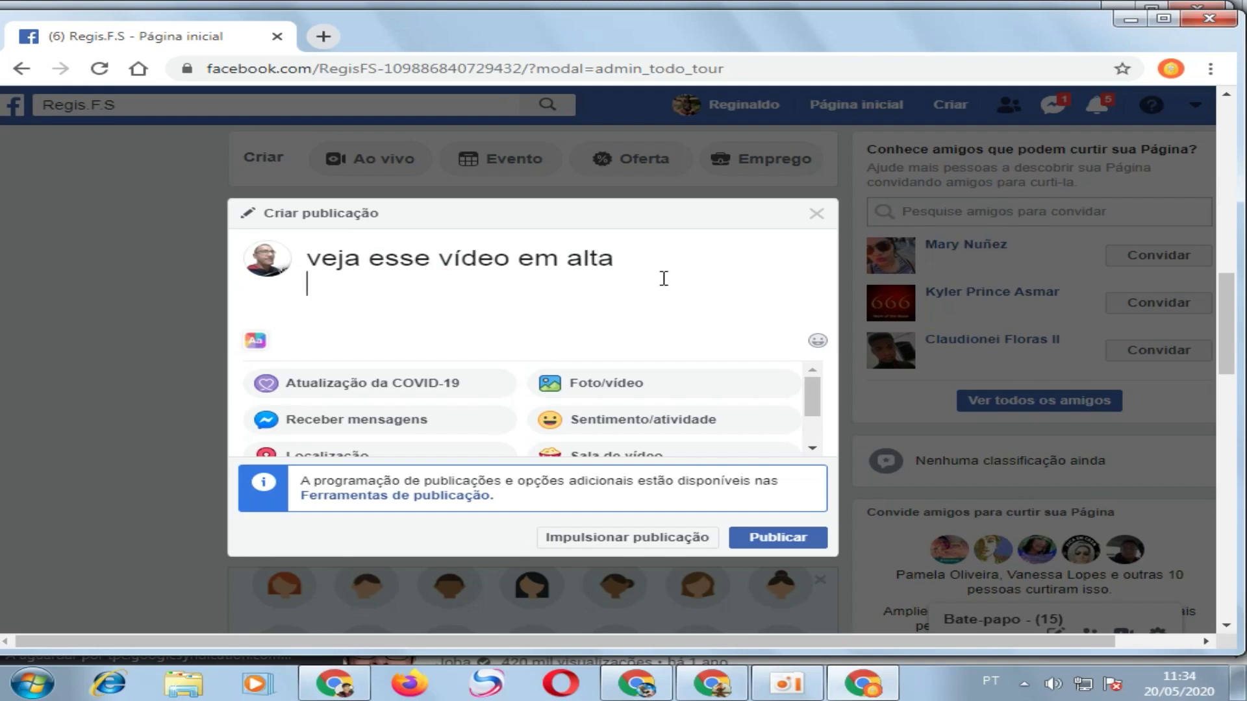
{"action": "type", "text": "https://go.hotmart.com/J16383366S?pad=https://www.youtube.com/watch?v=IgpGf_jnbzE"}
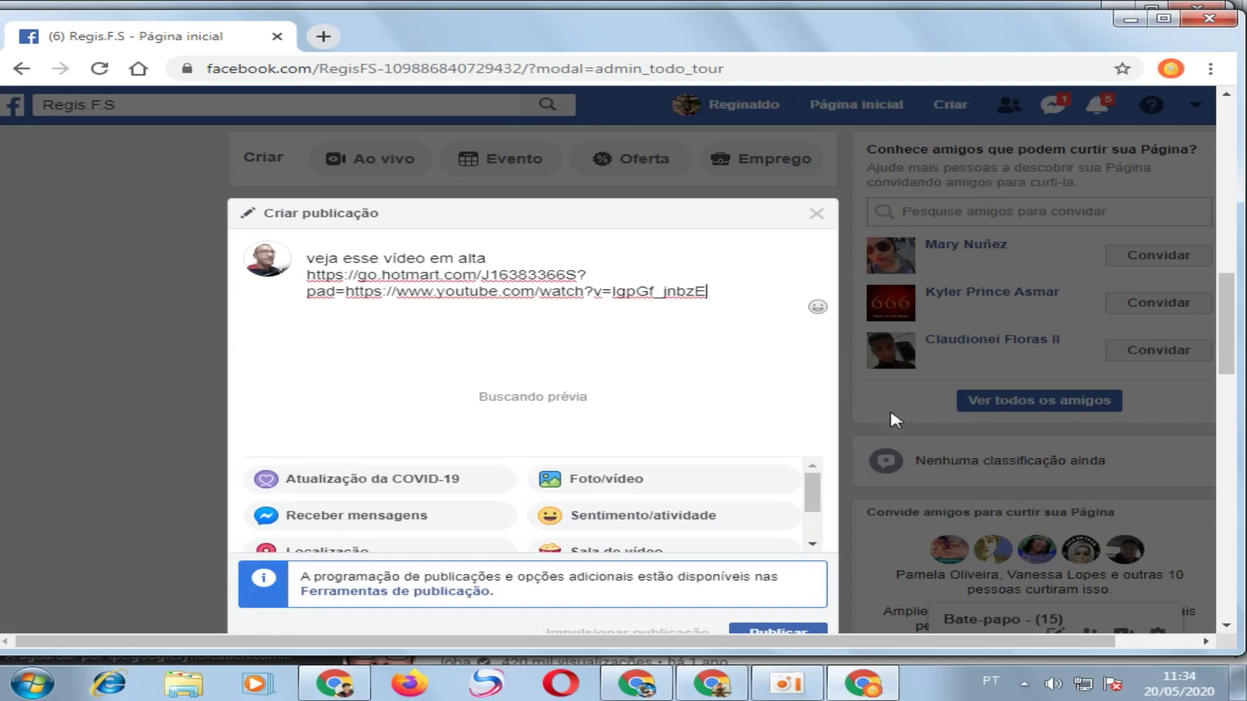
Publish the post with the video preview on the Facebook page.
{"action": "scroll", "coordinate": [591, 461], "scroll_direction": "down", "scroll_amount": 3}
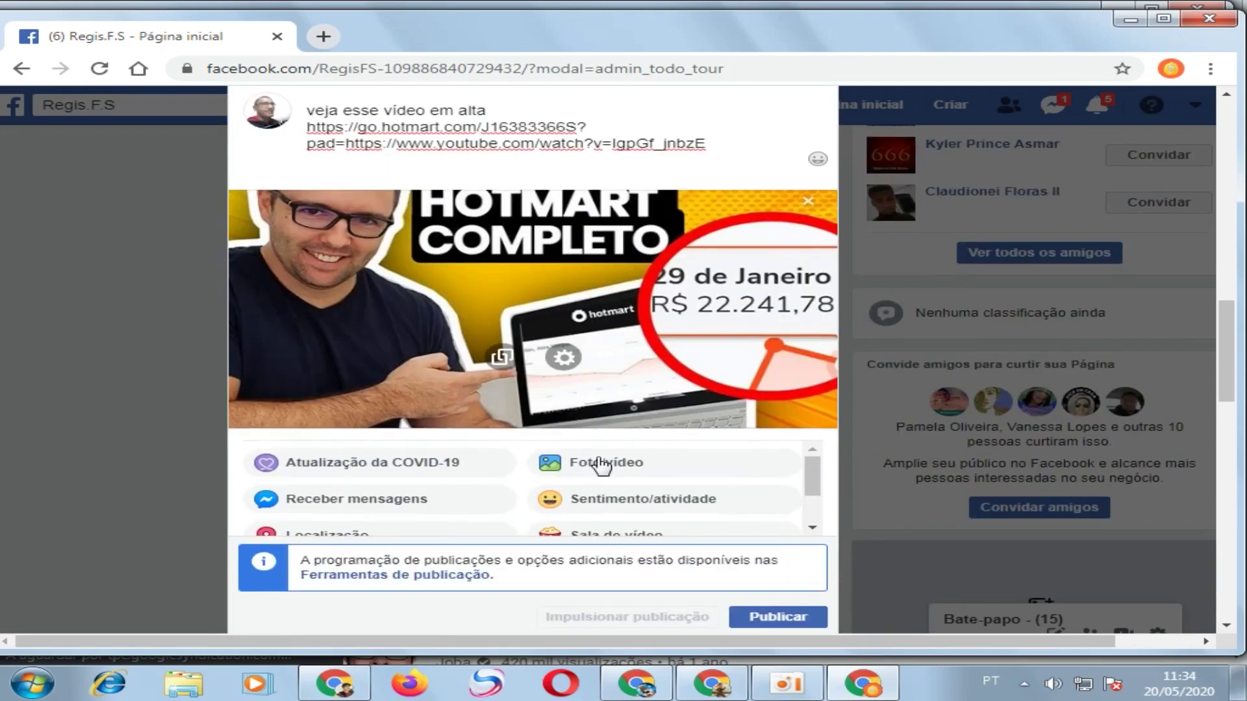
{"action": "scroll", "coordinate": [601, 464], "scroll_direction": "down", "scroll_amount": 2}
{"action": "left_click", "coordinate": [776, 497]}
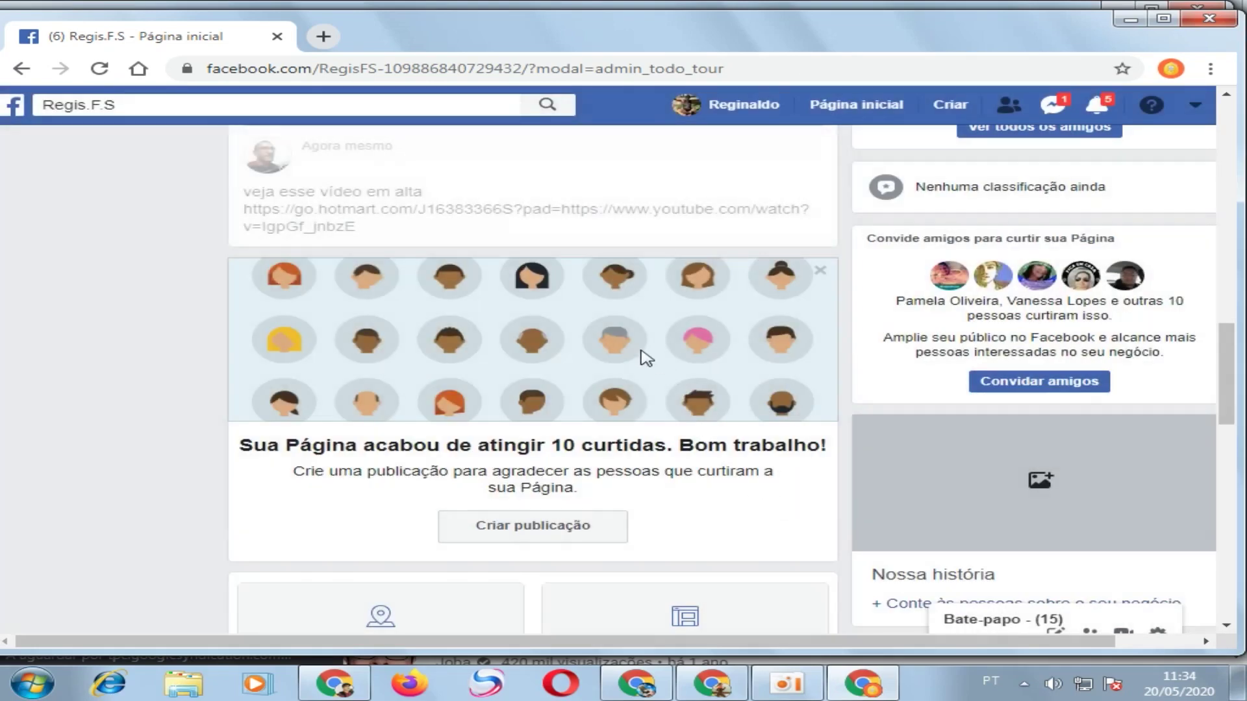
Find the published post in the page's feed, open its link and pause the YouTube video that it leads to.
{"action": "scroll", "coordinate": [646, 357], "scroll_direction": "up", "scroll_amount": 7}
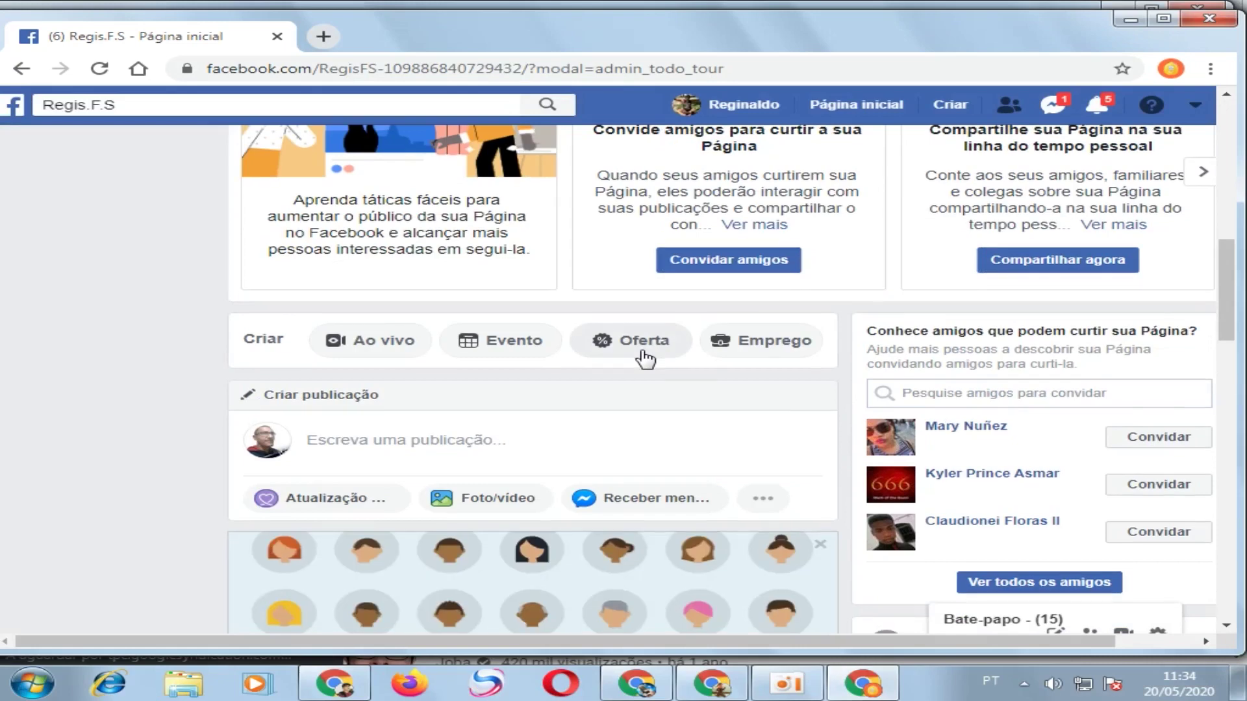
{"action": "scroll", "coordinate": [641, 359], "scroll_direction": "down", "scroll_amount": 8}
{"action": "scroll", "coordinate": [614, 377], "scroll_direction": "down", "scroll_amount": 4}
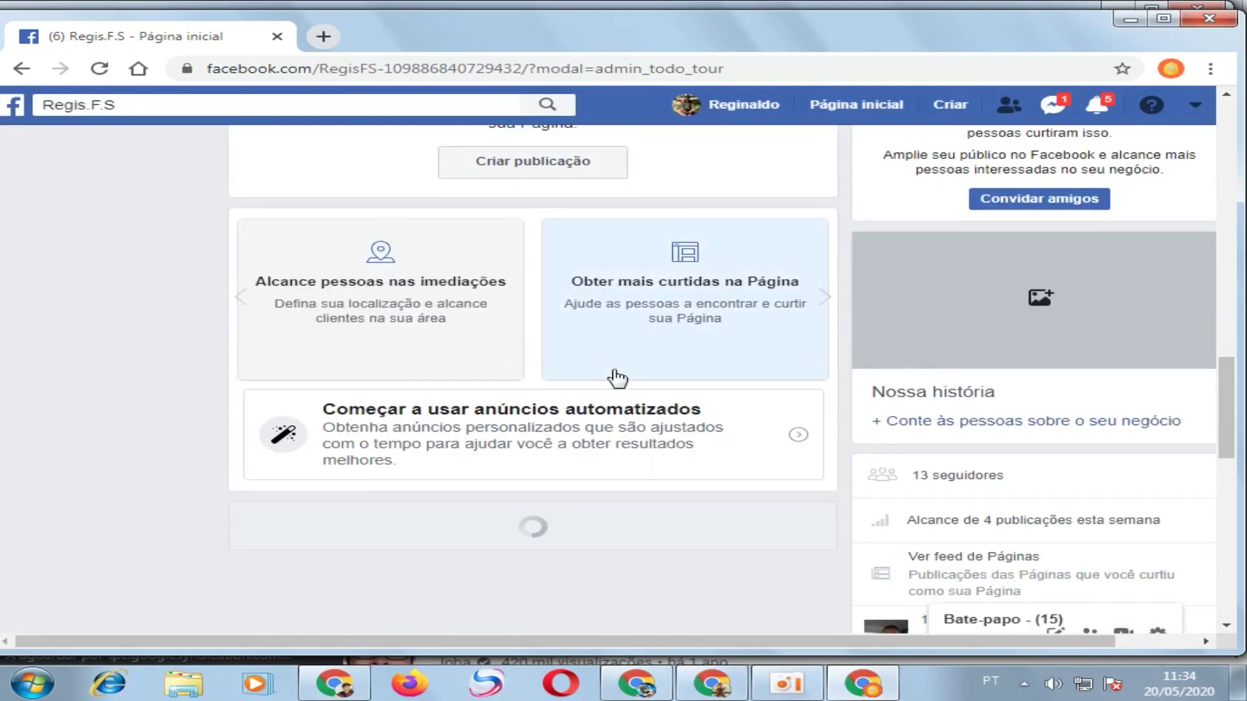
{"action": "scroll", "coordinate": [616, 376], "scroll_direction": "up", "scroll_amount": 5}
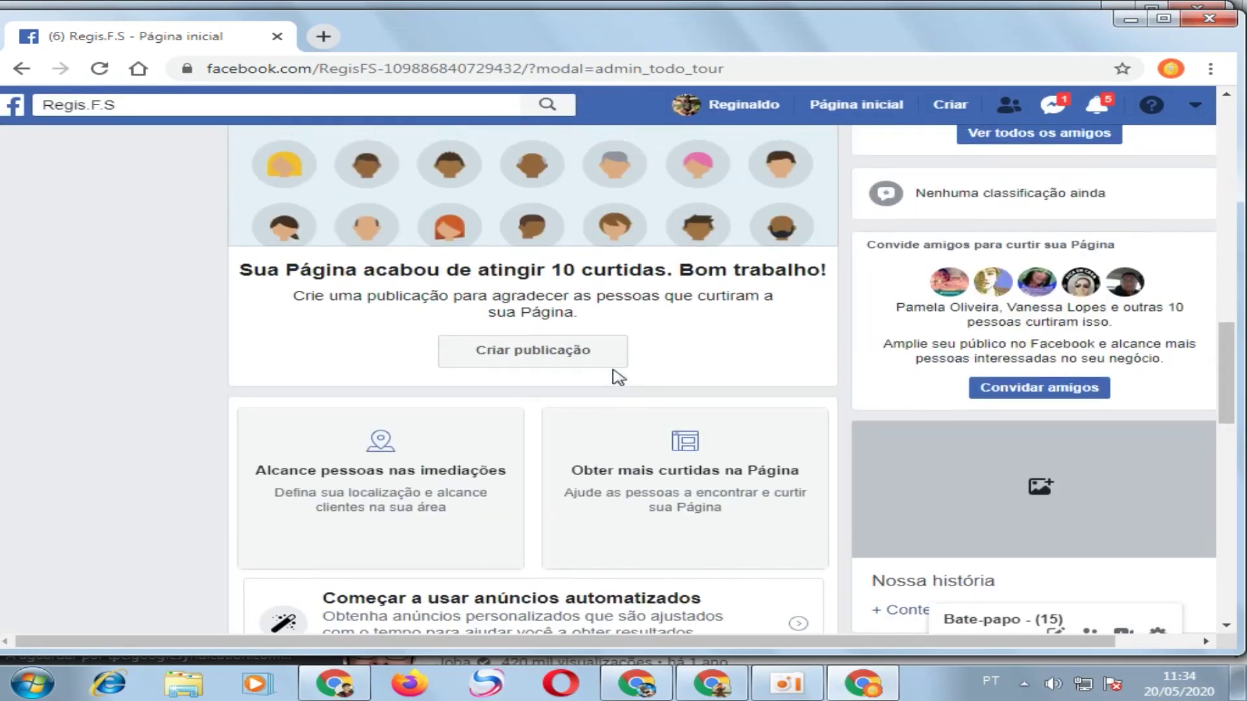
{"action": "scroll", "coordinate": [614, 371], "scroll_direction": "up", "scroll_amount": 10}
{"action": "scroll", "coordinate": [613, 373], "scroll_direction": "up", "scroll_amount": 1}
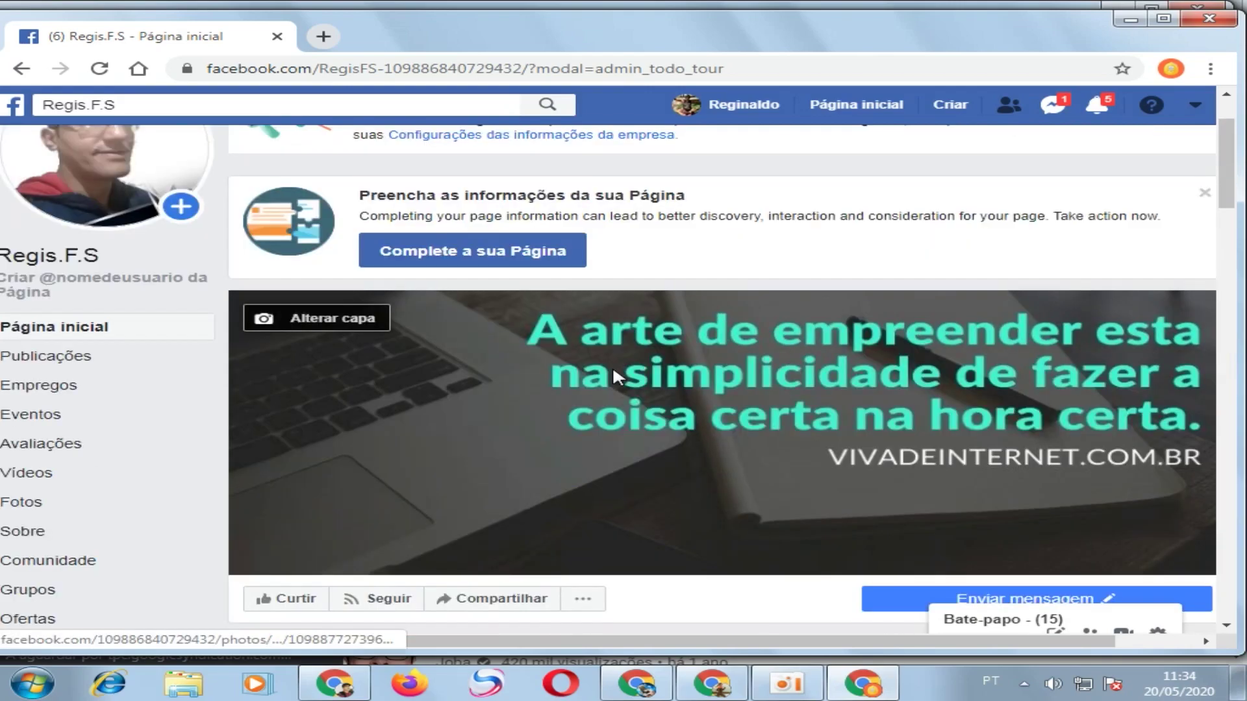
{"action": "scroll", "coordinate": [613, 373], "scroll_direction": "down", "scroll_amount": 8}
{"action": "scroll", "coordinate": [616, 376], "scroll_direction": "down", "scroll_amount": 12}
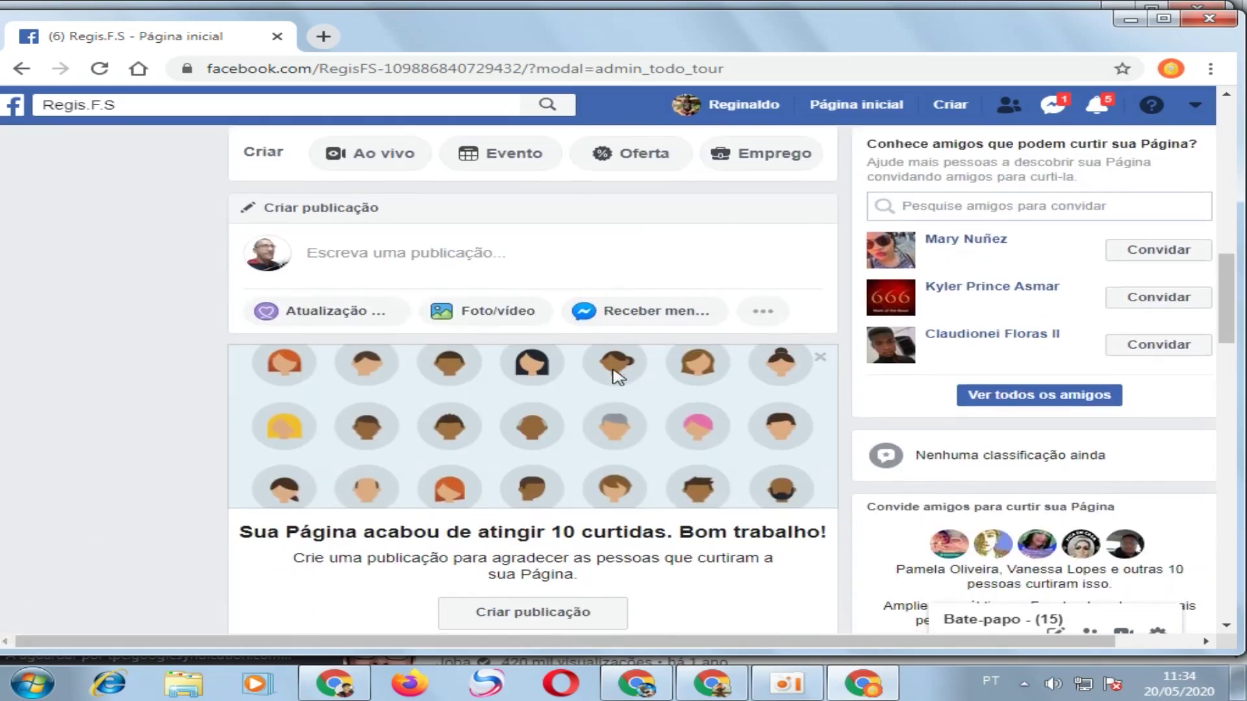
{"action": "scroll", "coordinate": [615, 377], "scroll_direction": "down", "scroll_amount": 4}
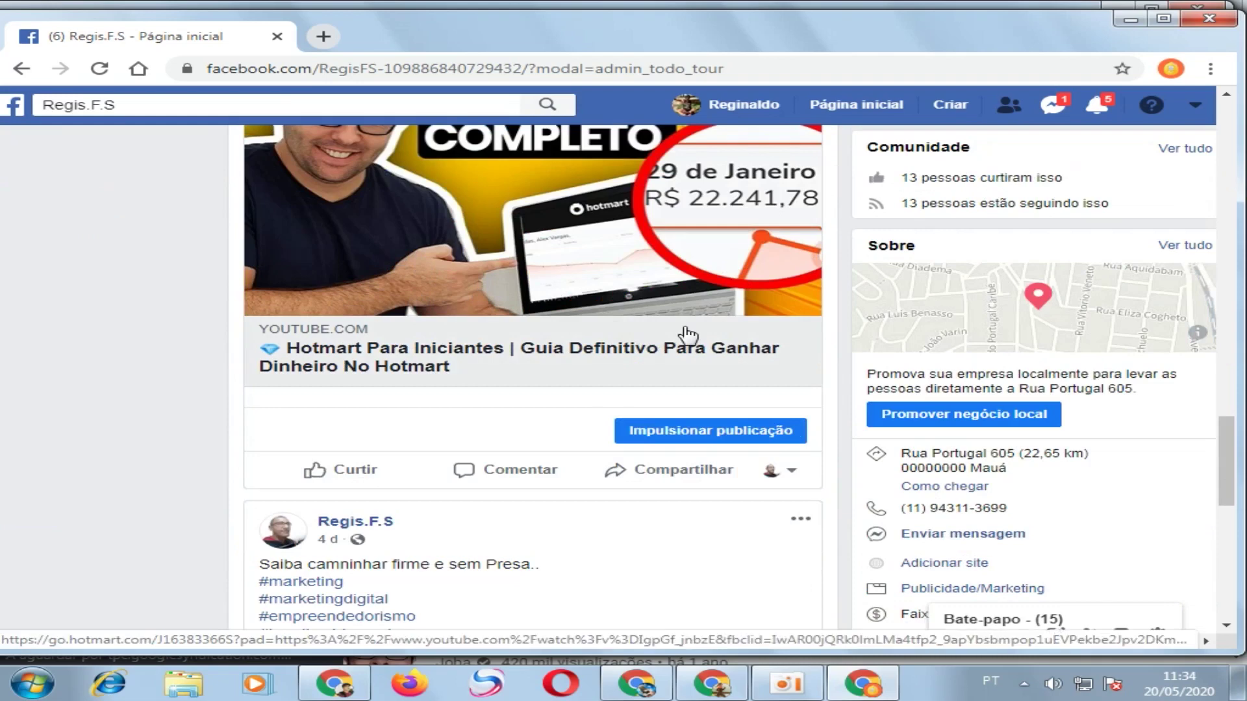
{"action": "scroll", "coordinate": [689, 335], "scroll_direction": "up", "scroll_amount": 3}
{"action": "left_click", "coordinate": [550, 422]}
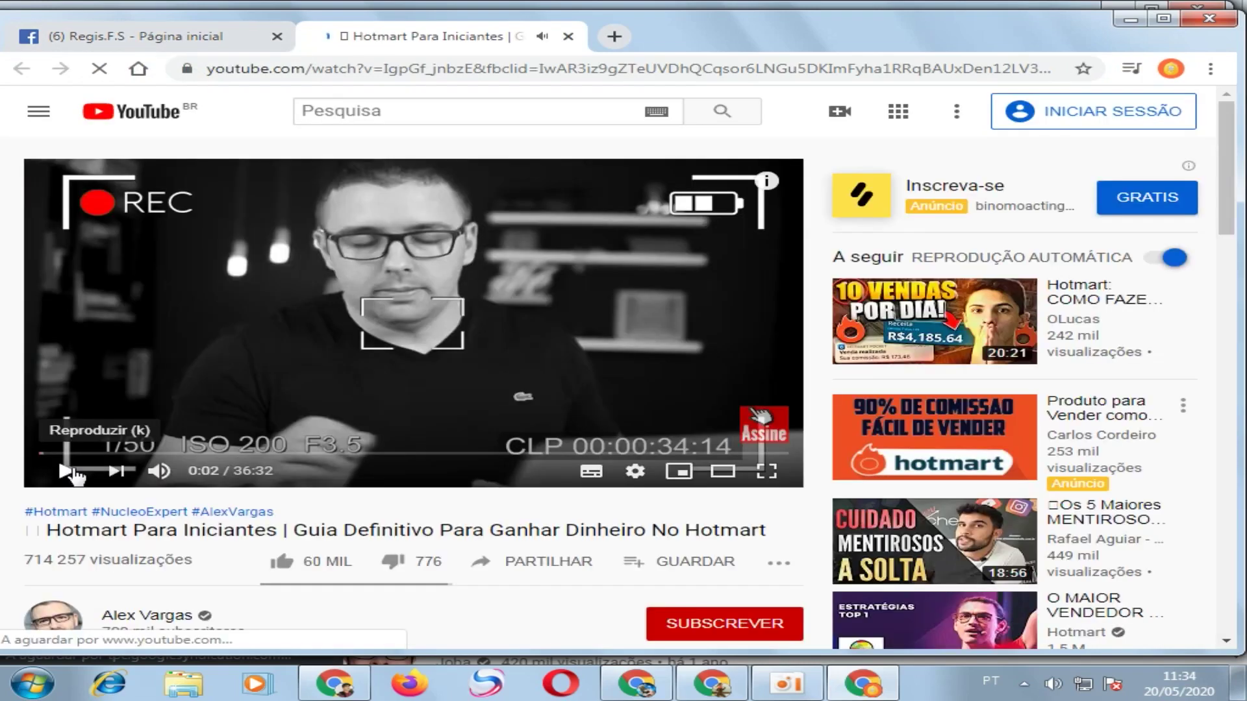
{"action": "left_click", "coordinate": [551, 389]}
{"action": "scroll", "coordinate": [874, 407], "scroll_direction": "down", "scroll_amount": 3}
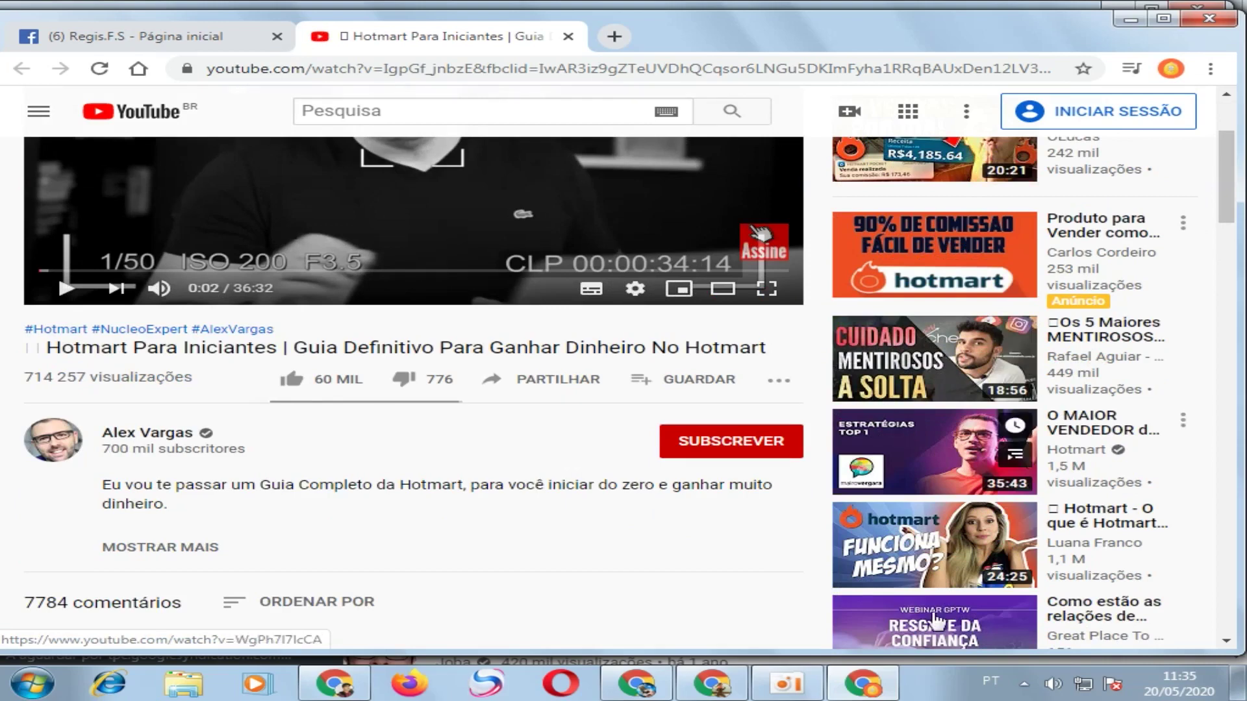
Check the created VIDEO ALEX VARGAS hotlink in the Hotmart window and return to the opened YouTube video.
{"action": "left_click", "coordinate": [704, 690]}
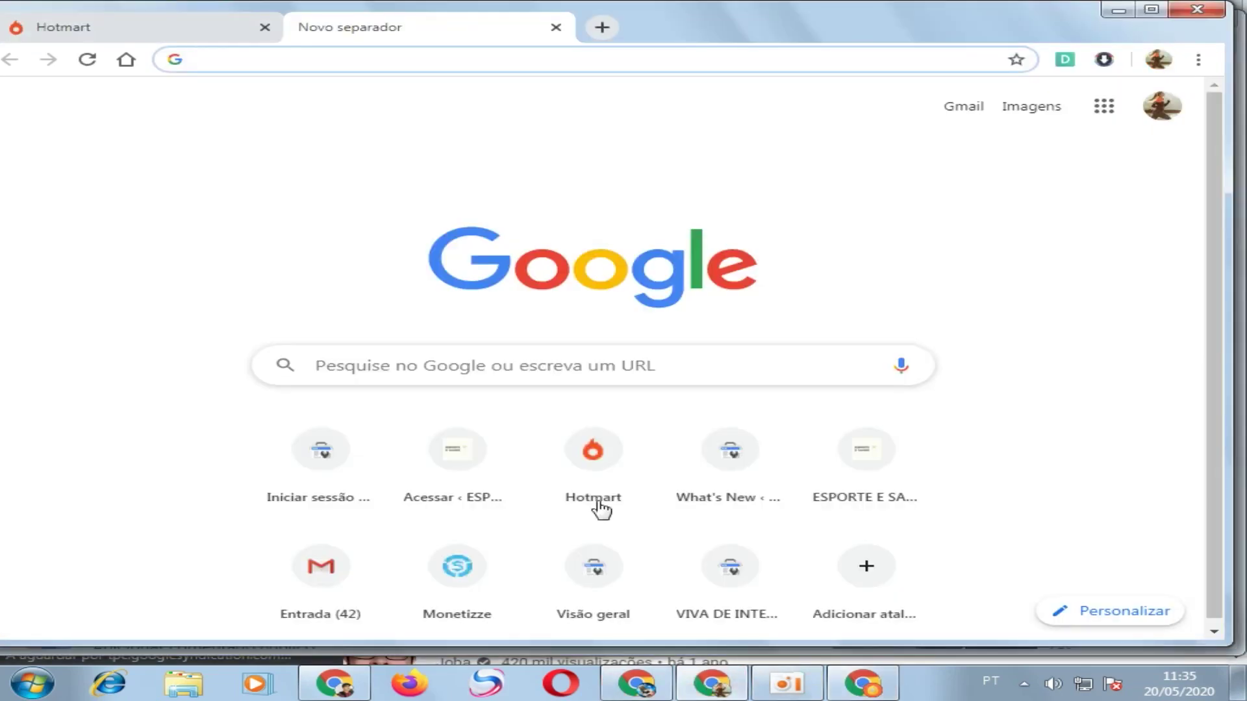
{"action": "left_click", "coordinate": [92, 35]}
{"action": "scroll", "coordinate": [417, 454], "scroll_direction": "down", "scroll_amount": 3}
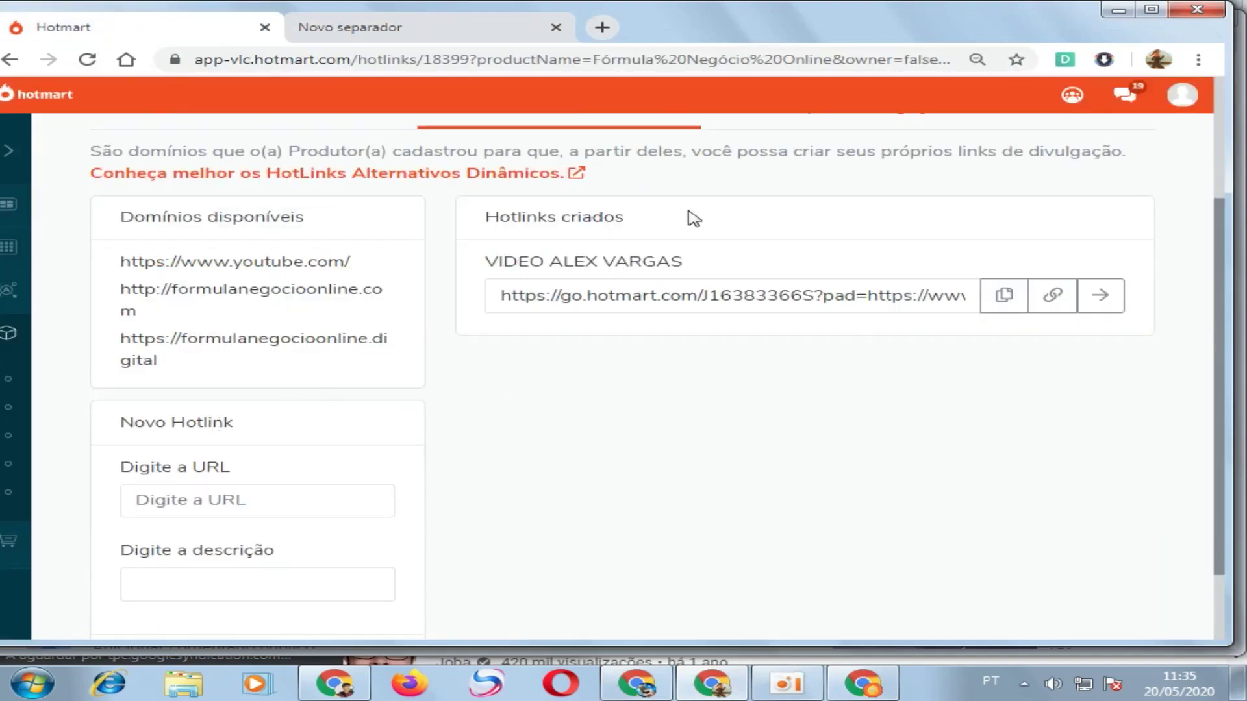
{"action": "left_click", "coordinate": [723, 684]}
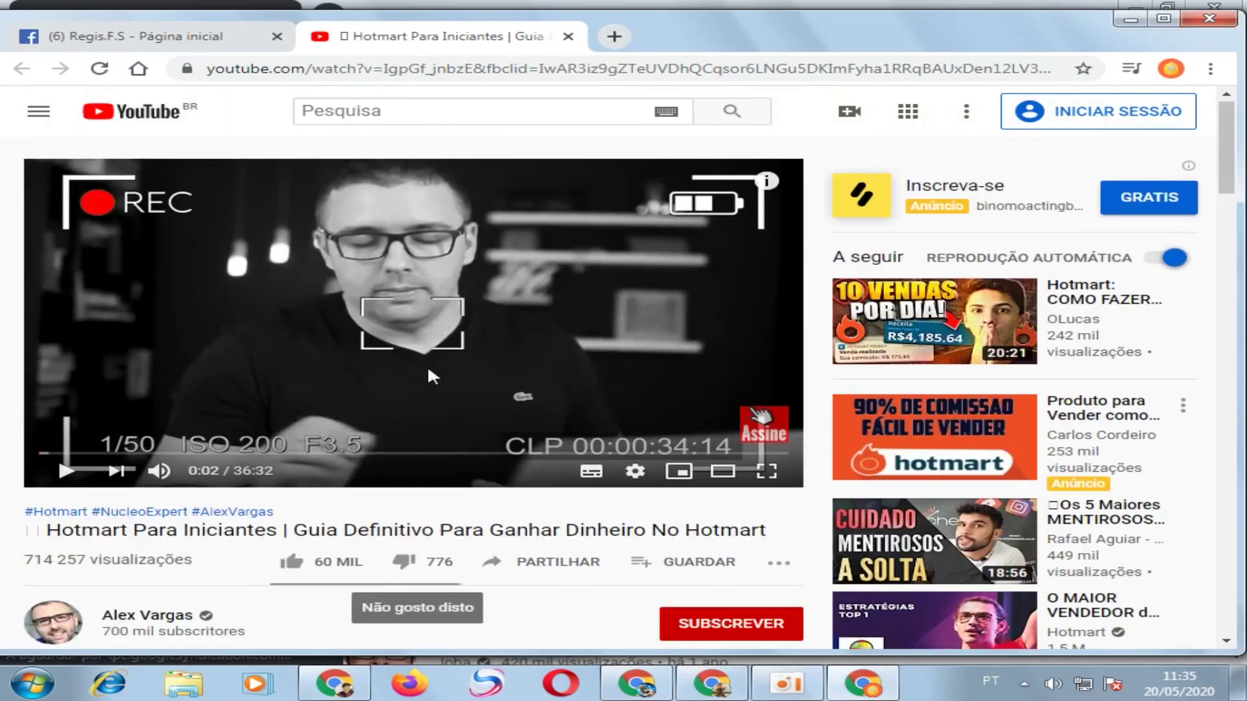
Expand the YouTube video's description and examine the training, ebook, blog and Telegram links in it.
{"action": "scroll", "coordinate": [428, 376], "scroll_direction": "down", "scroll_amount": 6}
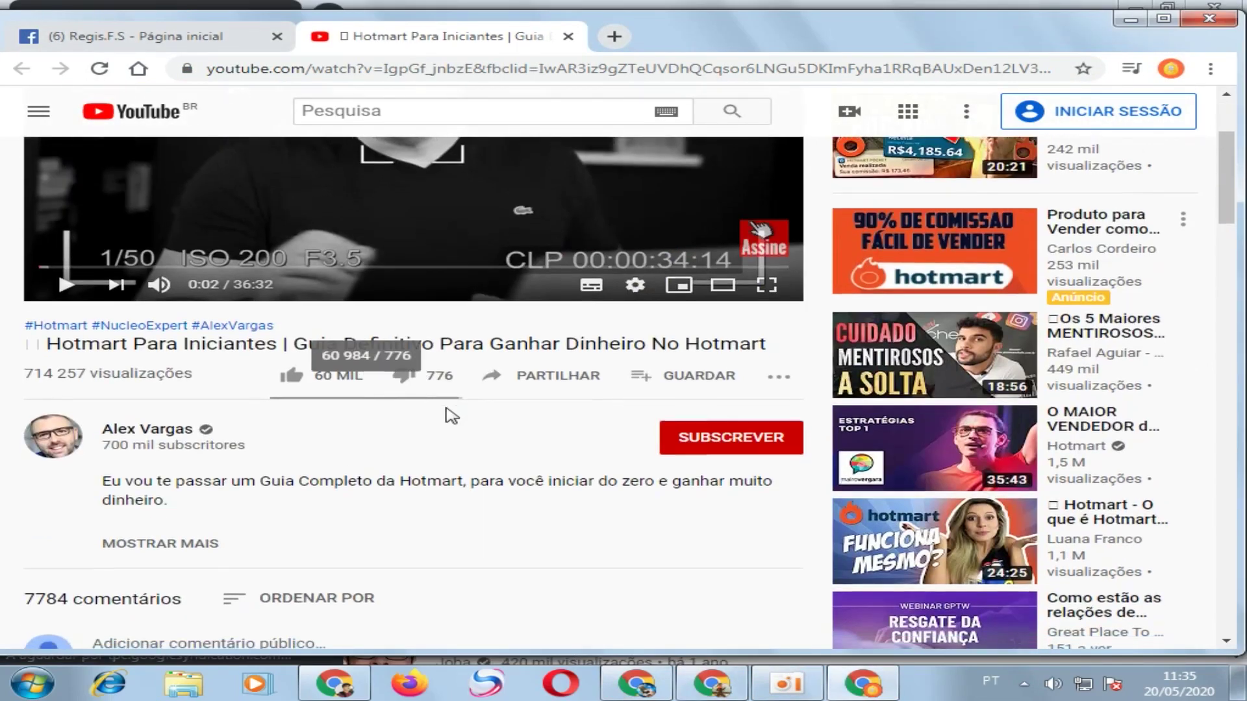
{"action": "scroll", "coordinate": [175, 296], "scroll_direction": "up", "scroll_amount": 3}
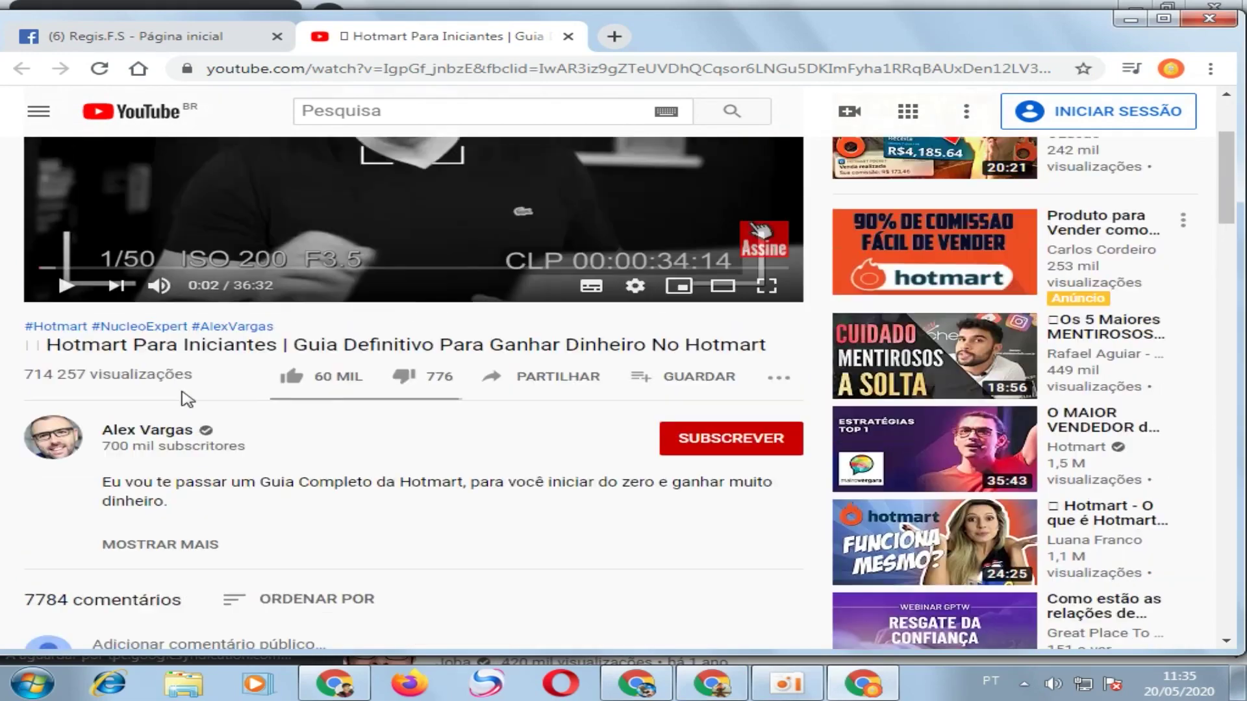
{"action": "left_click", "coordinate": [204, 546]}
{"action": "scroll", "coordinate": [385, 467], "scroll_direction": "down", "scroll_amount": 4}
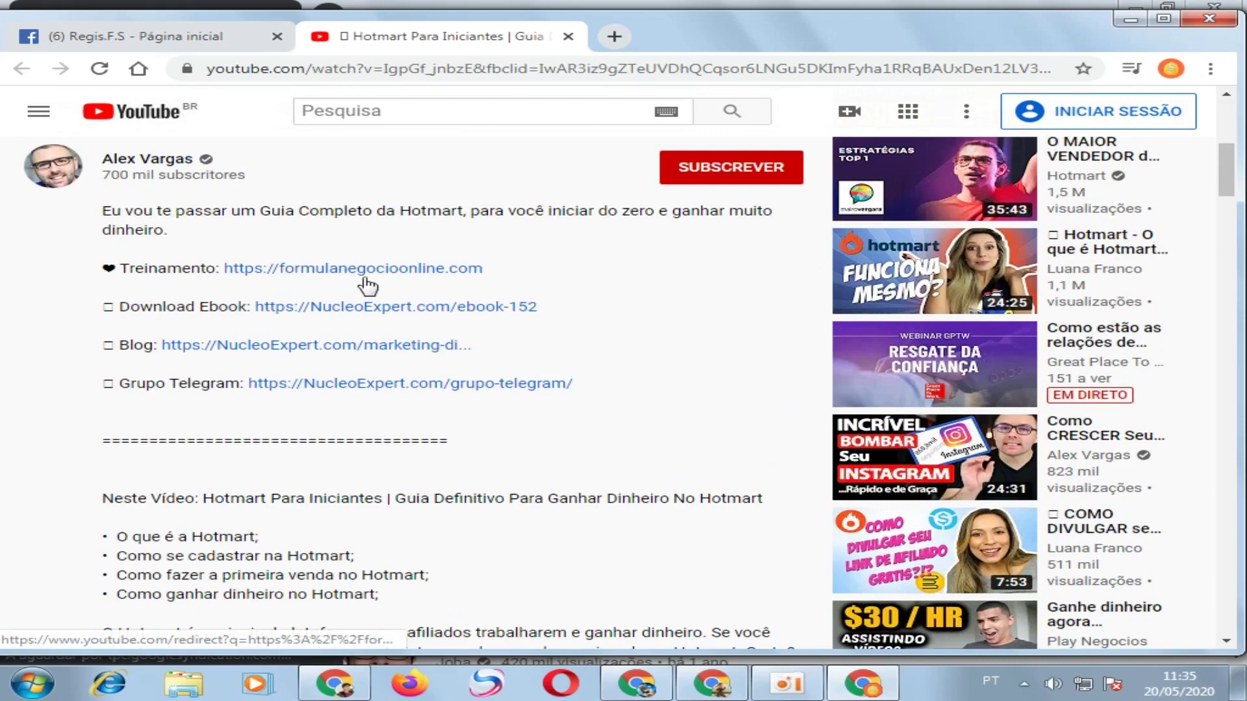
{"action": "scroll", "coordinate": [426, 245], "scroll_direction": "up", "scroll_amount": 4}
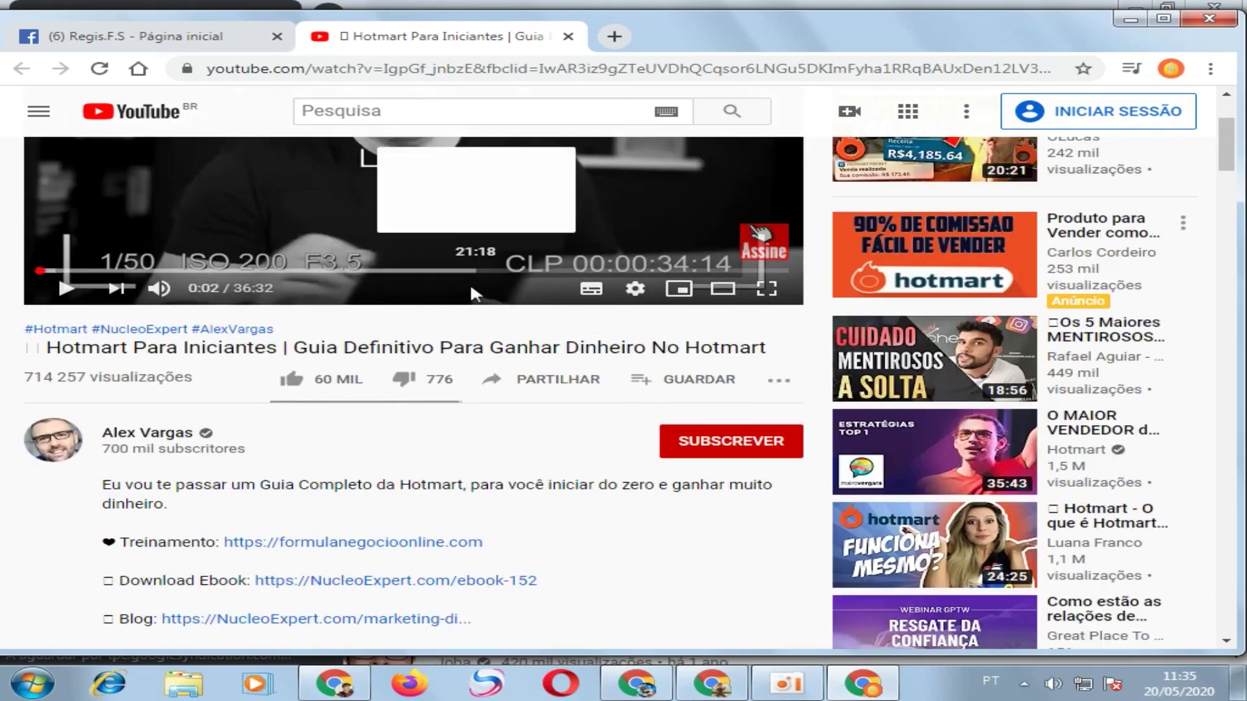
{"action": "scroll", "coordinate": [472, 293], "scroll_direction": "down", "scroll_amount": 3}
Open the formulanegocioonline.com training link from the description and look over the sales page.
{"action": "left_click", "coordinate": [421, 361]}
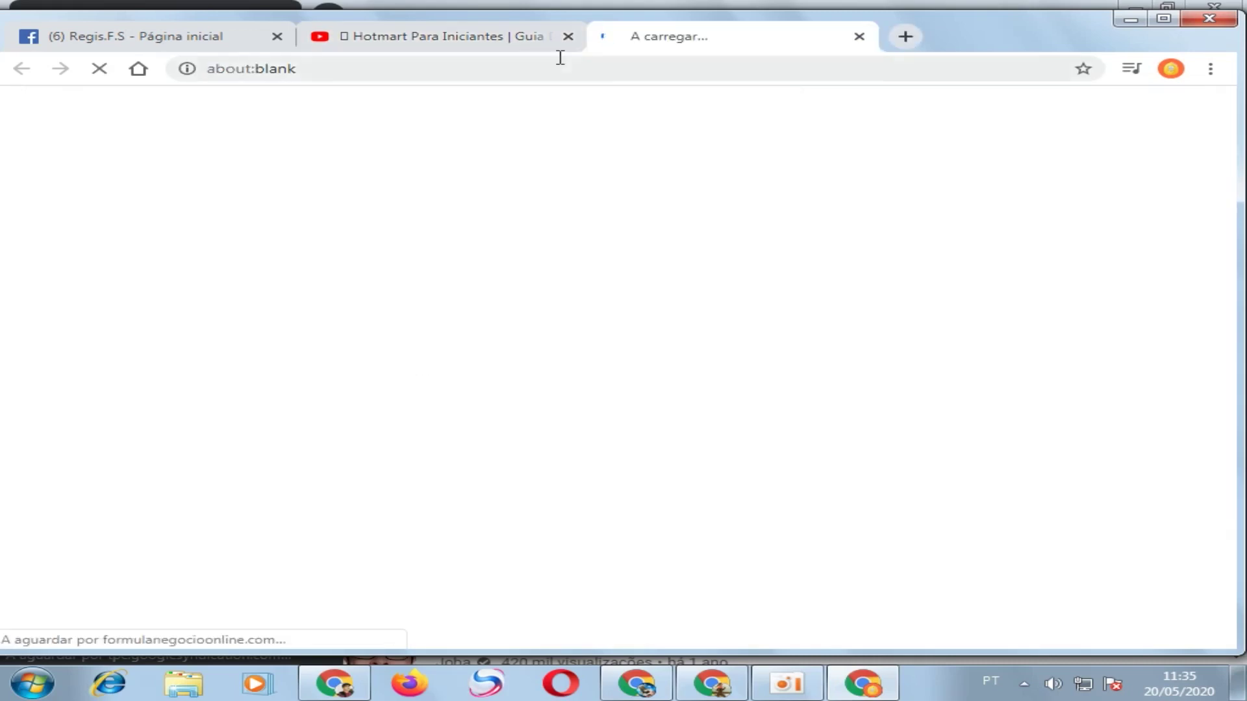
{"action": "left_click", "coordinate": [515, 40]}
{"action": "left_click", "coordinate": [669, 43]}
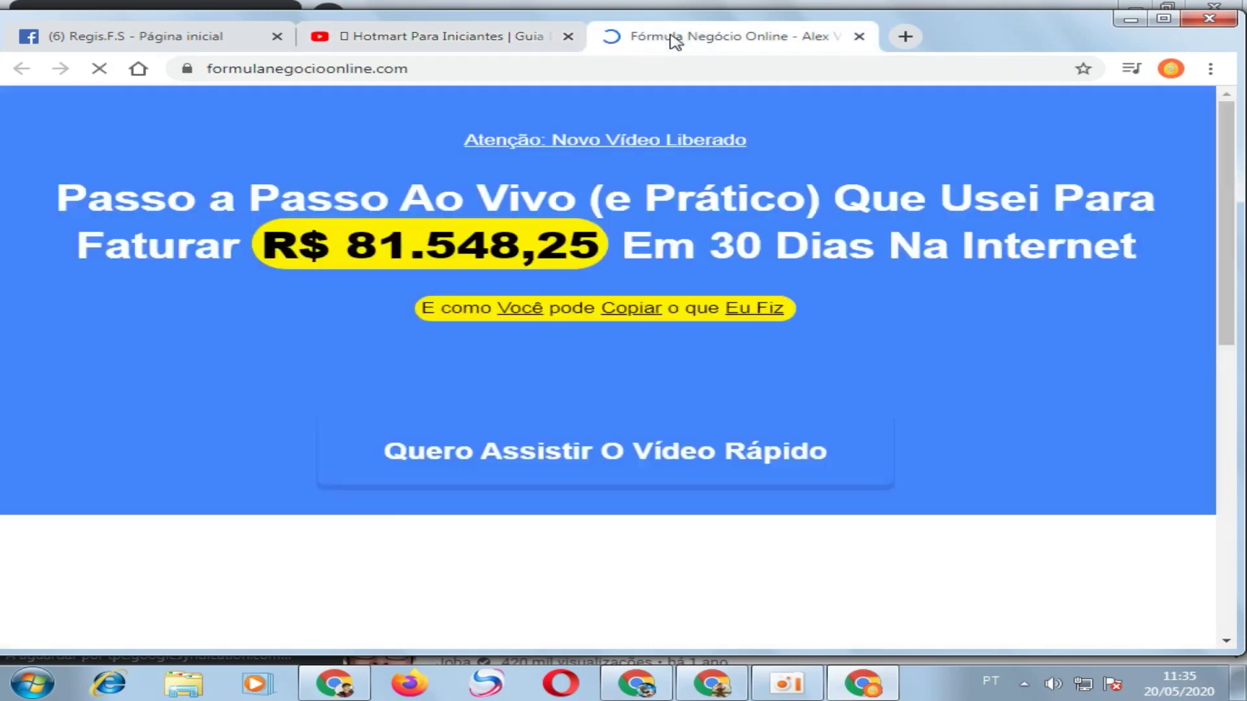
{"action": "scroll", "coordinate": [537, 303], "scroll_direction": "down", "scroll_amount": 4}
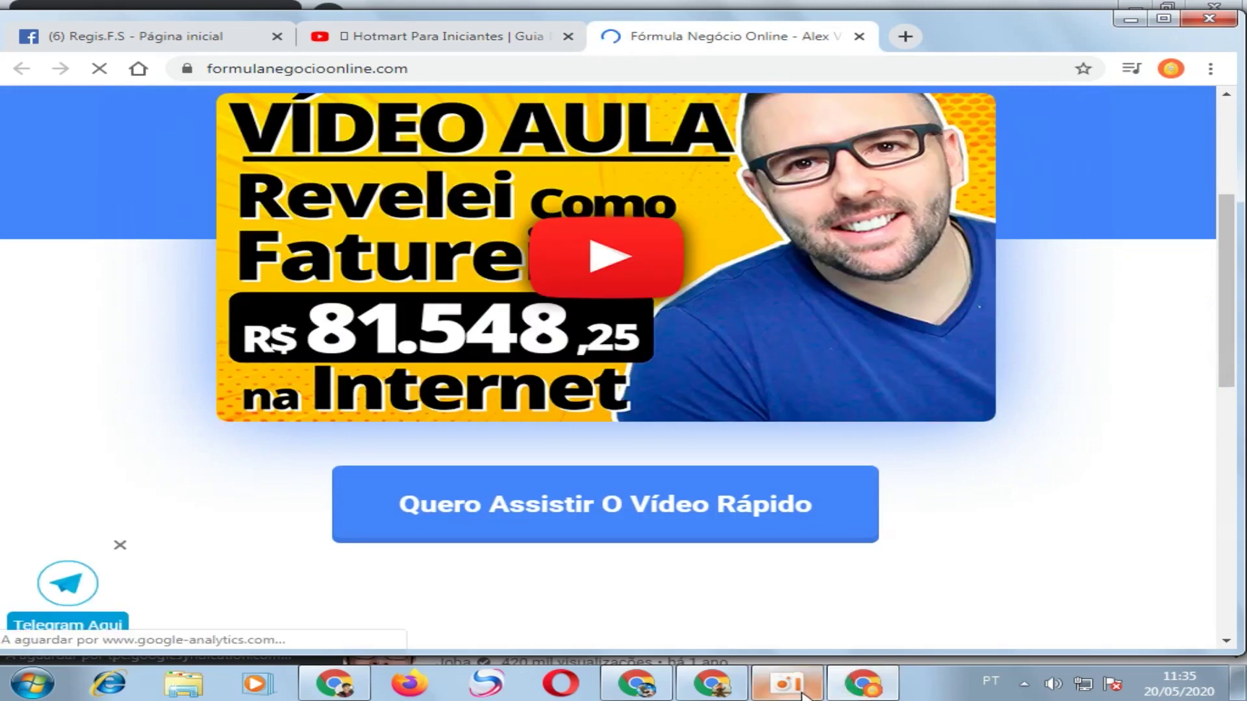
Switch to the Hotmart window and check the created VIDEO ALEX VARGAS hotlink.
{"action": "left_click", "coordinate": [864, 692]}
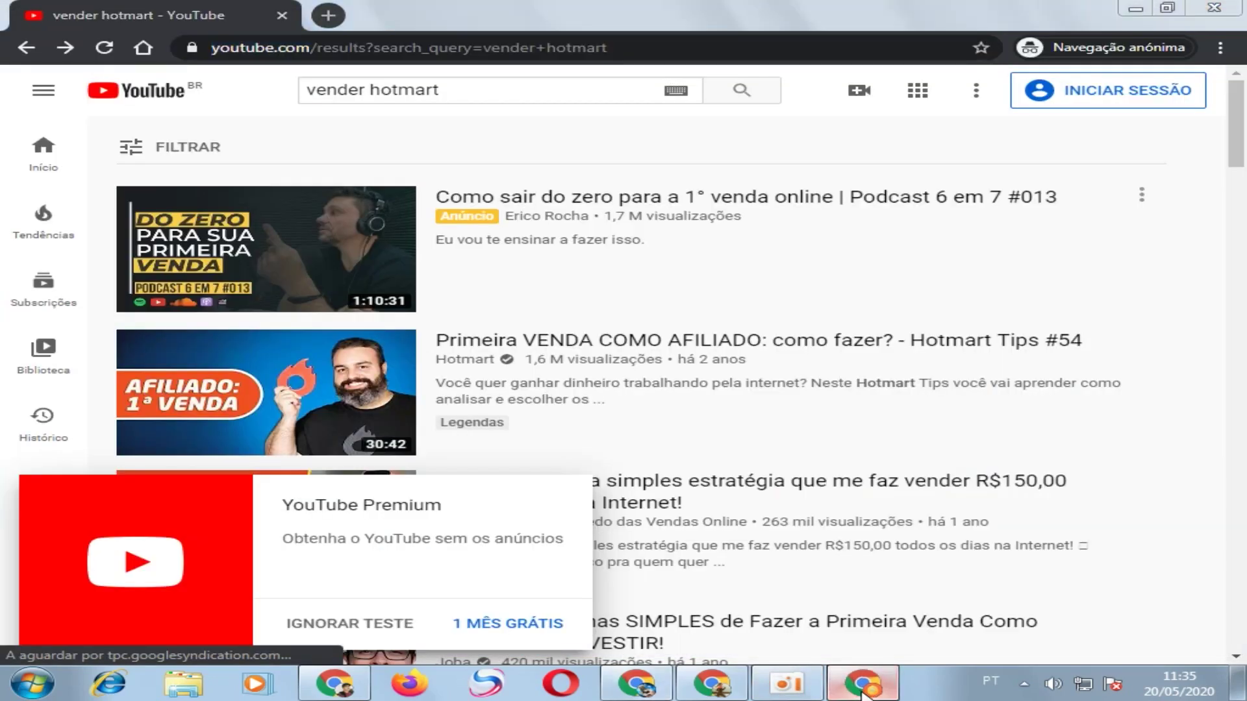
{"action": "left_click", "coordinate": [727, 688]}
{"action": "left_click", "coordinate": [731, 690]}
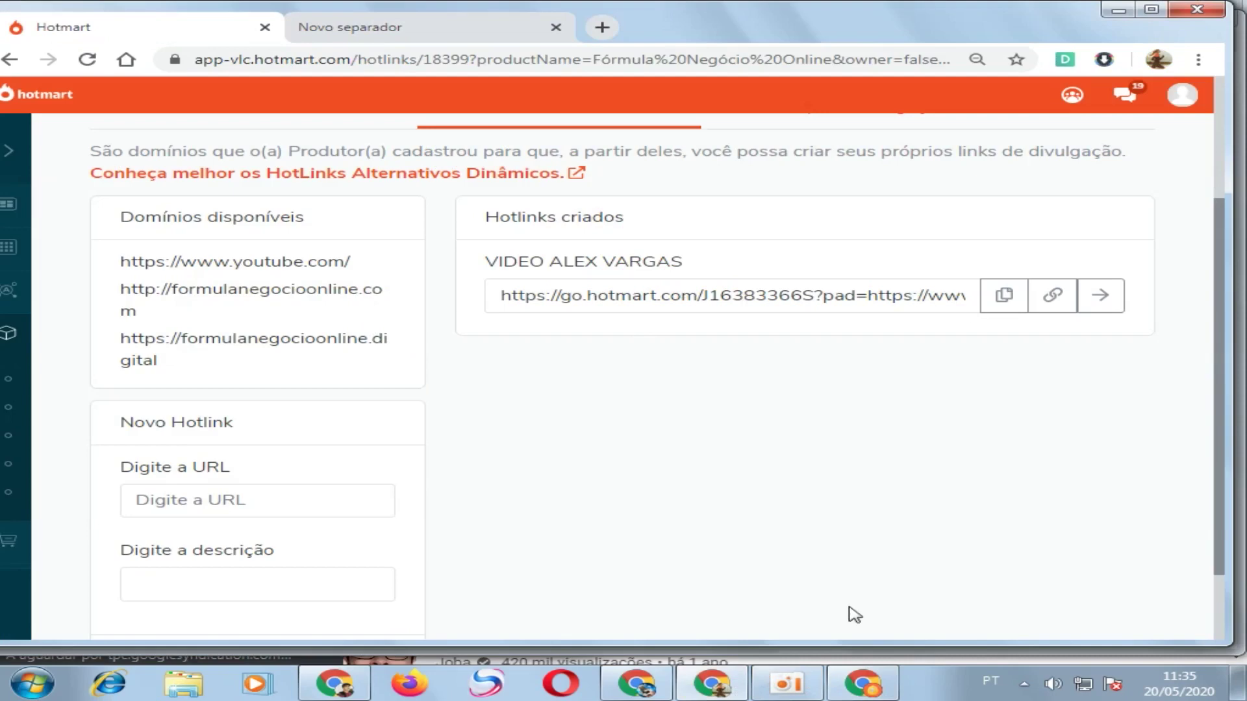
Return to the Fórmula Negócio Online sales page and look over its video lesson section.
{"action": "left_click", "coordinate": [862, 683]}
{"action": "scroll", "coordinate": [600, 430], "scroll_direction": "up", "scroll_amount": 3}
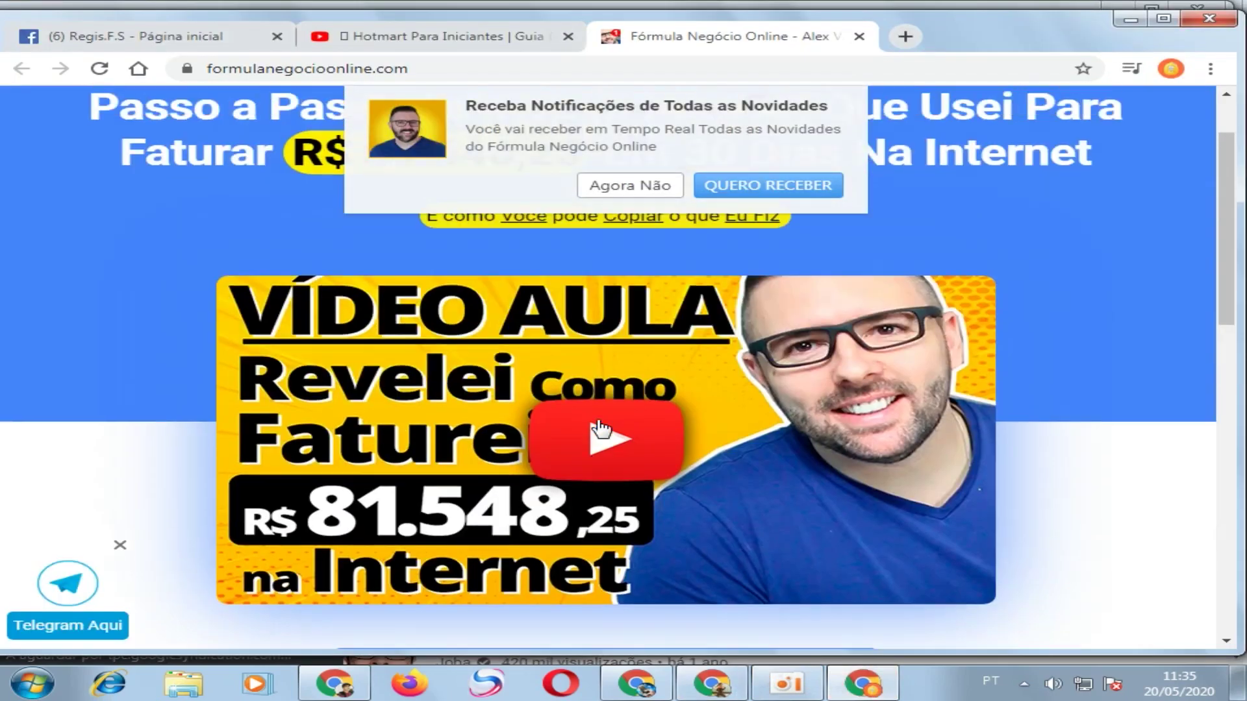
{"action": "scroll", "coordinate": [600, 430], "scroll_direction": "down", "scroll_amount": 6}
{"action": "scroll", "coordinate": [593, 417], "scroll_direction": "up", "scroll_amount": 5}
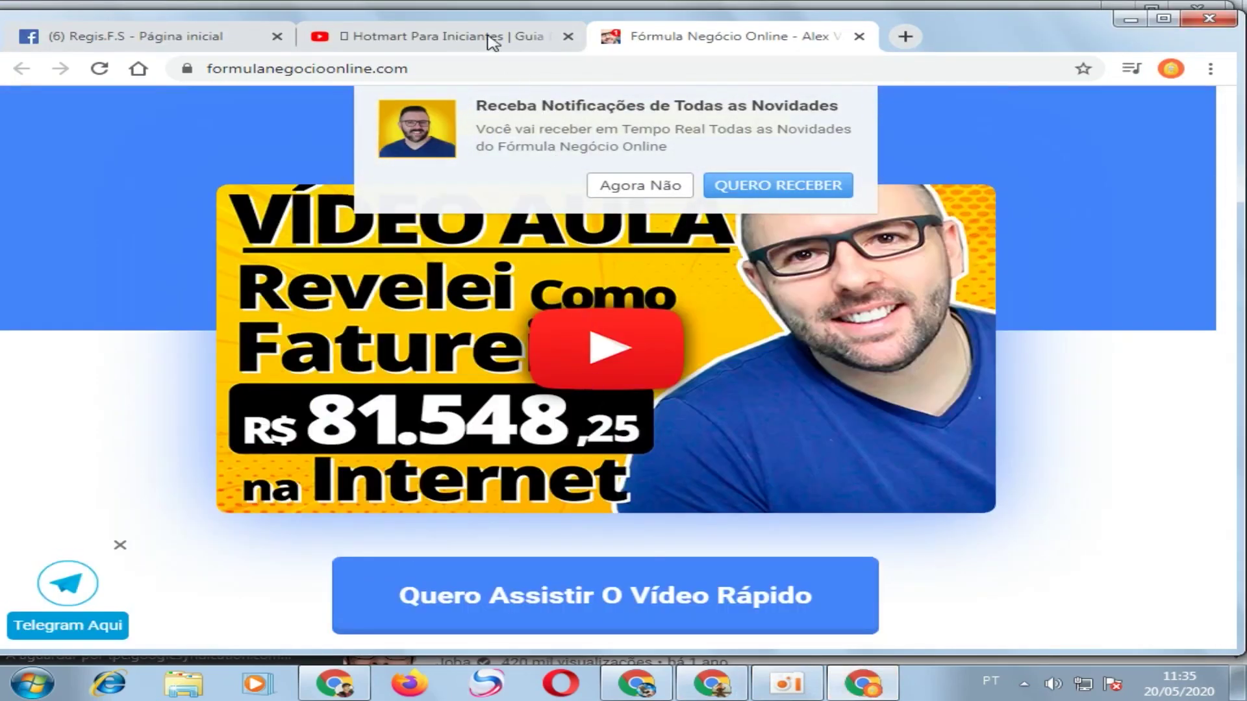
Go back to the Hotmart Para Iniciantes YouTube video and examine the player, the training link and the other links in its description.
{"action": "left_click", "coordinate": [491, 37]}
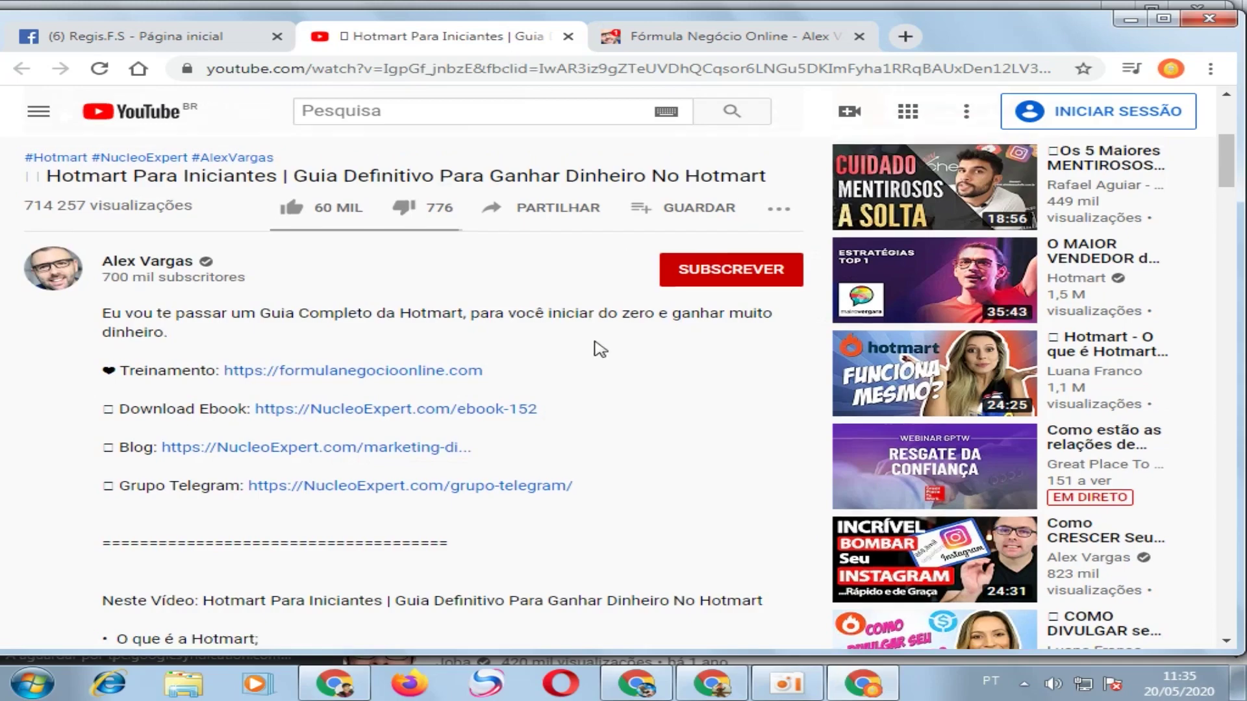
{"action": "scroll", "coordinate": [597, 348], "scroll_direction": "up", "scroll_amount": 5}
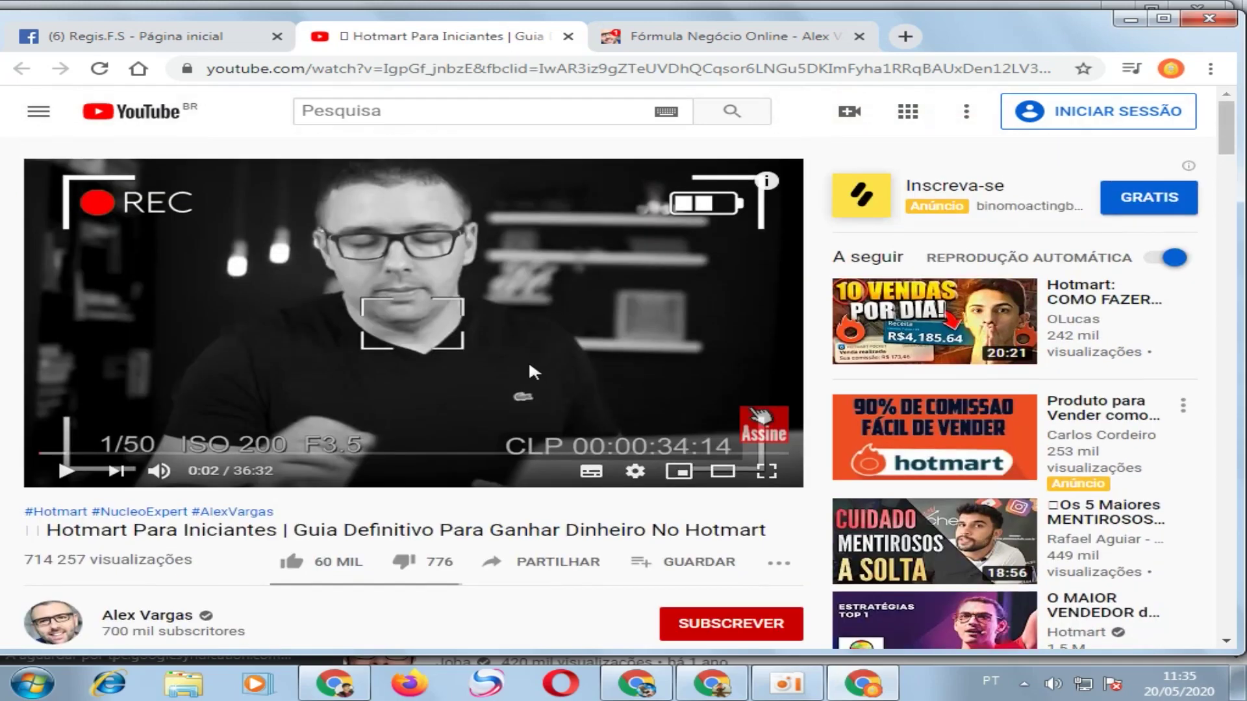
{"action": "scroll", "coordinate": [506, 365], "scroll_direction": "down", "scroll_amount": 3}
{"action": "scroll", "coordinate": [409, 406], "scroll_direction": "down", "scroll_amount": 1}
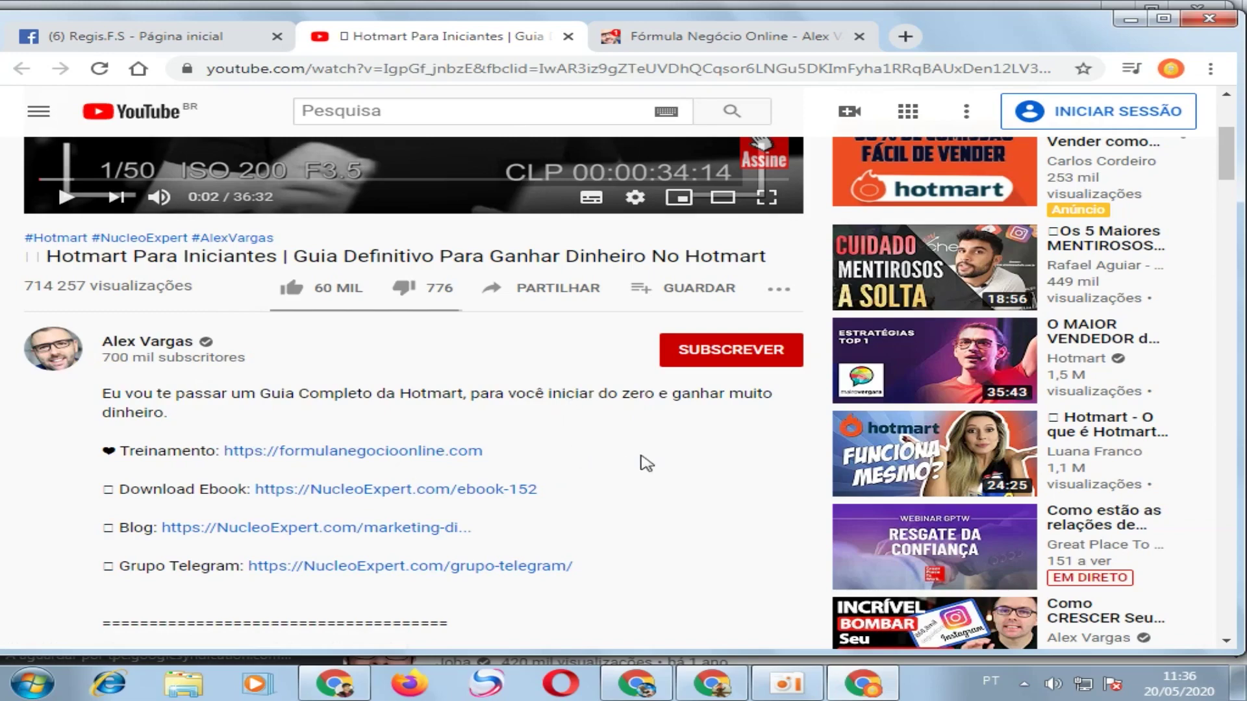
{"action": "scroll", "coordinate": [476, 383], "scroll_direction": "up", "scroll_amount": 5}
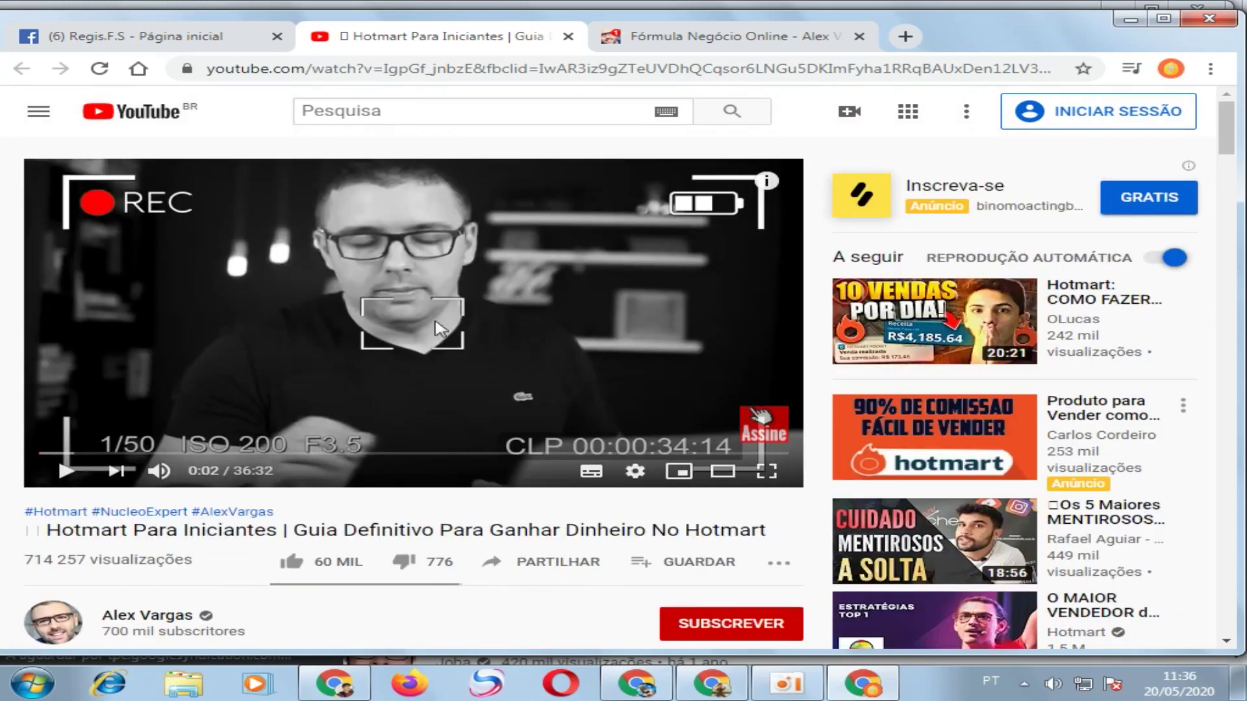
{"action": "scroll", "coordinate": [395, 506], "scroll_direction": "down", "scroll_amount": 1}
{"action": "scroll", "coordinate": [395, 506], "scroll_direction": "down", "scroll_amount": 2}
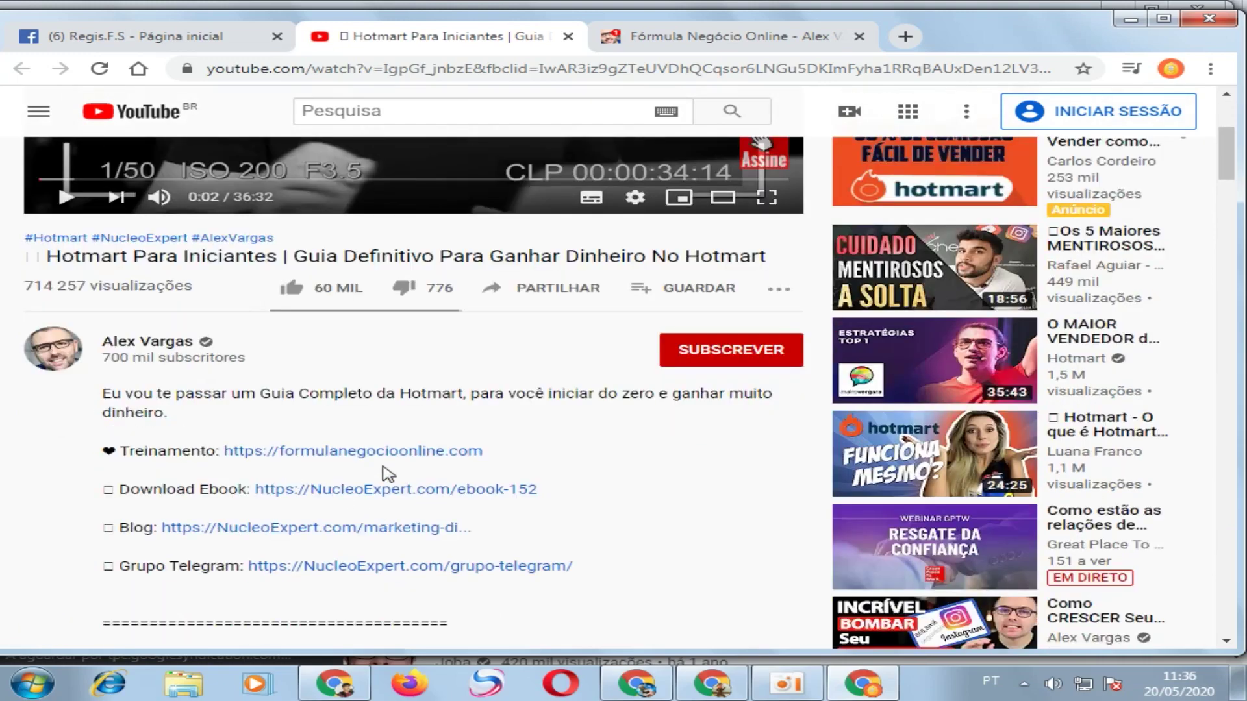
{"action": "scroll", "coordinate": [571, 473], "scroll_direction": "up", "scroll_amount": 1}
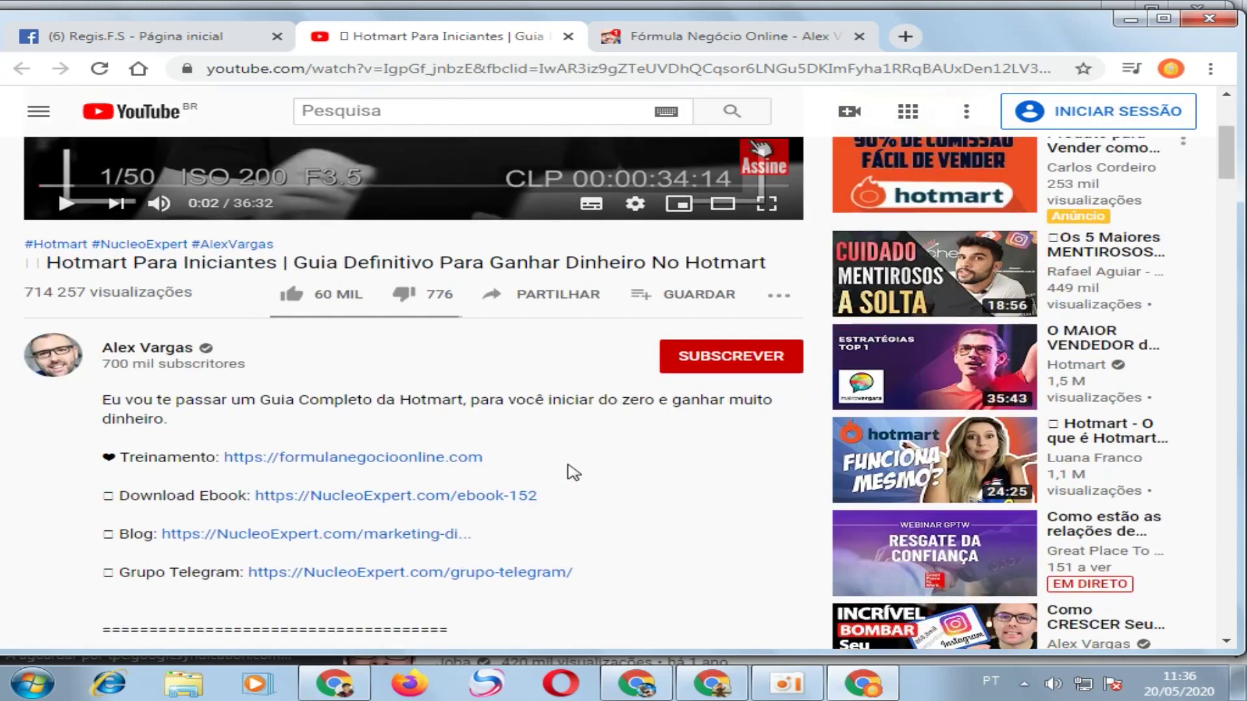
{"action": "scroll", "coordinate": [571, 471], "scroll_direction": "up", "scroll_amount": 3}
{"action": "scroll", "coordinate": [555, 441], "scroll_direction": "down", "scroll_amount": 3}
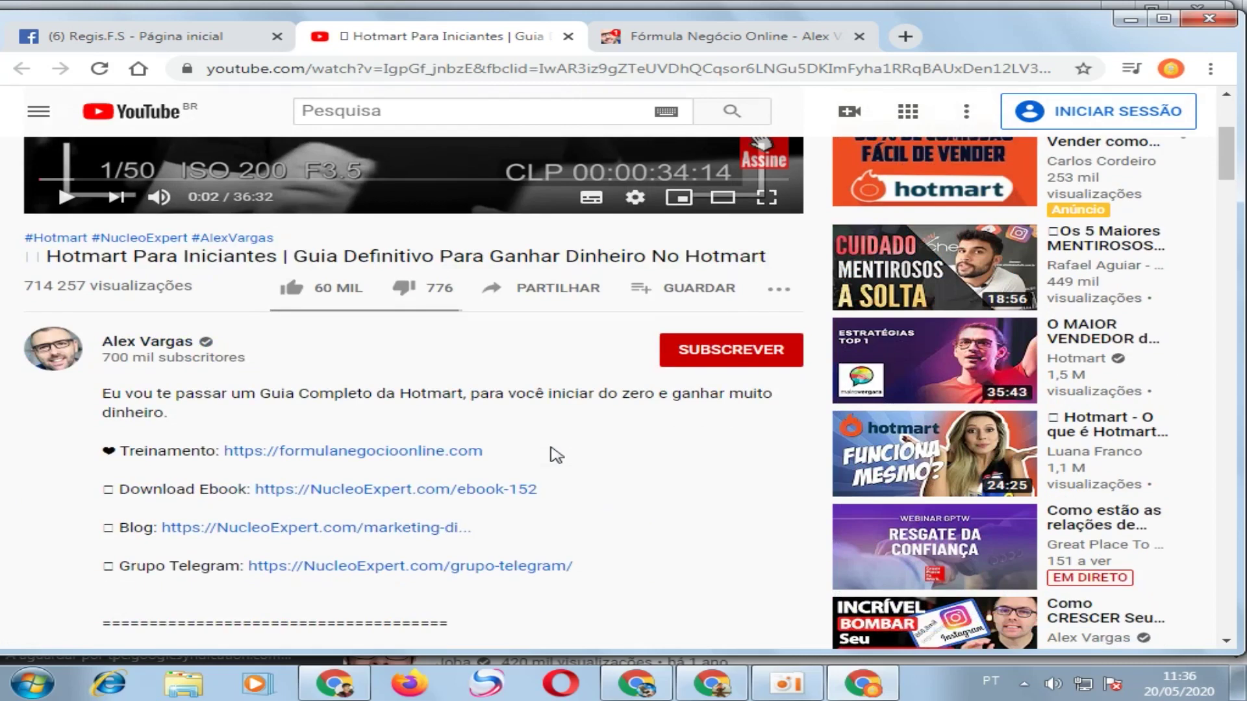
{"action": "scroll", "coordinate": [555, 455], "scroll_direction": "down", "scroll_amount": 1}
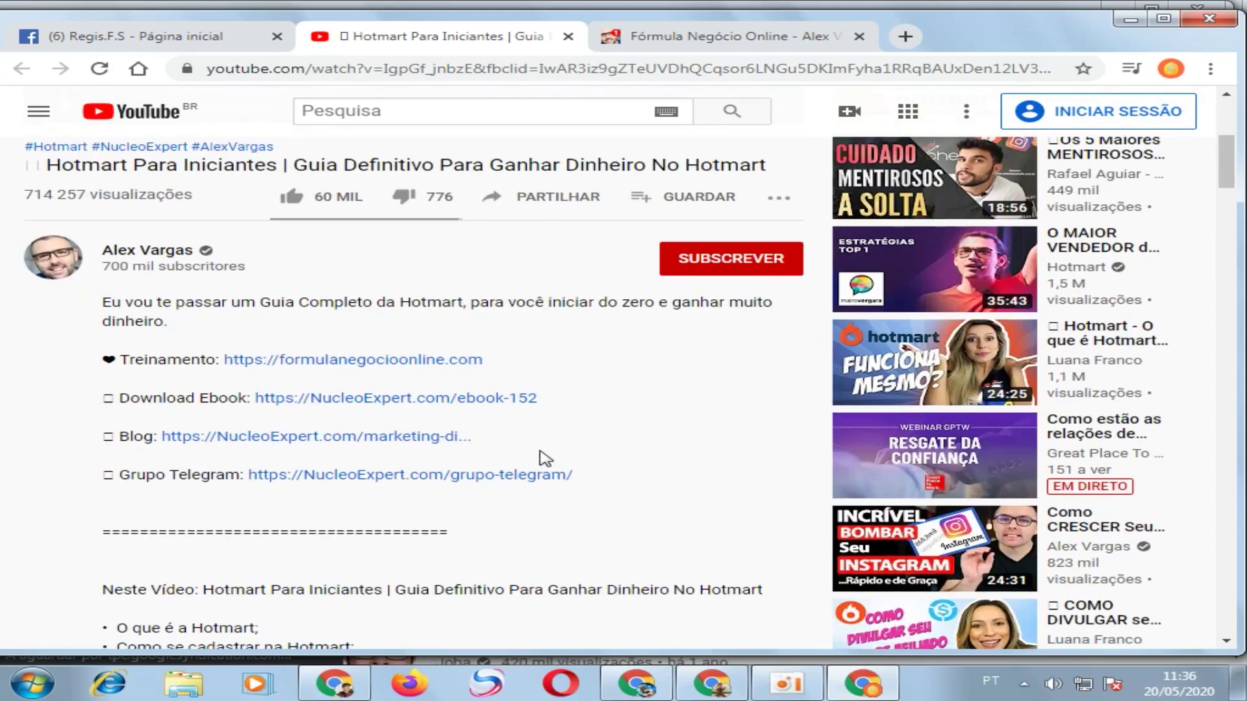
{"action": "scroll", "coordinate": [542, 459], "scroll_direction": "down", "scroll_amount": 2}
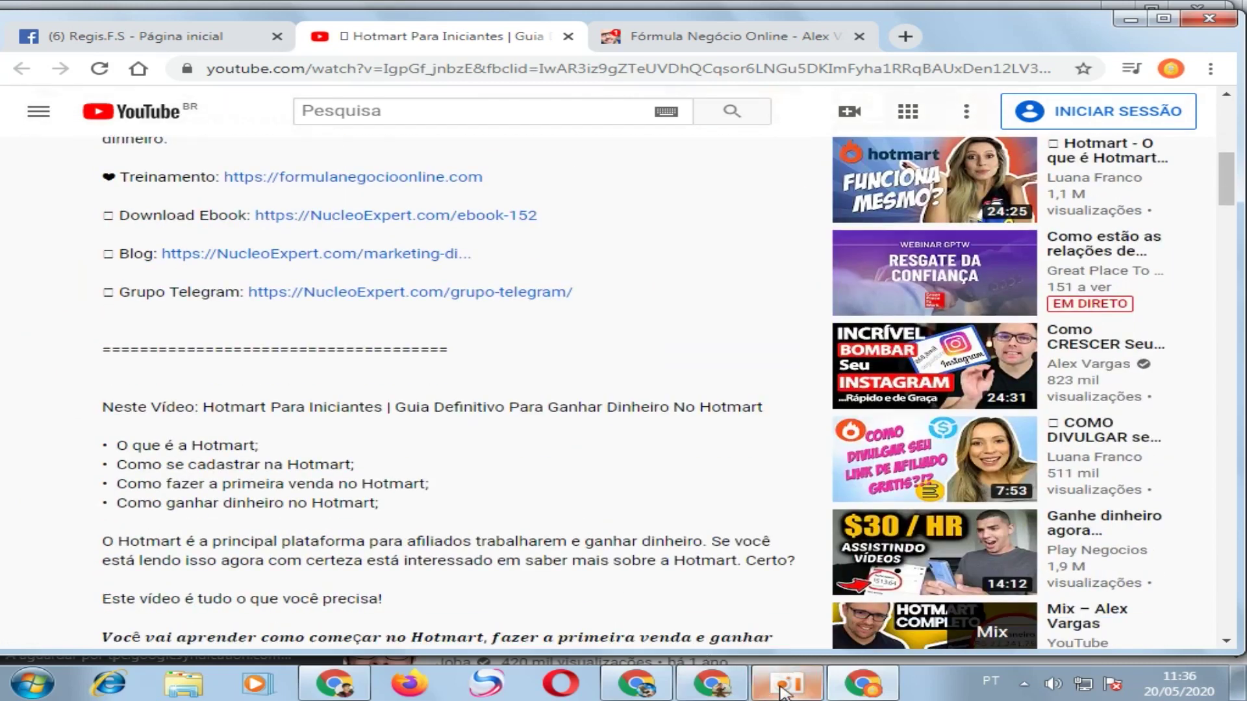
Review Hotmart's dynamic alternative hotlinks page: the available domains, the new hotlink form and the created VIDEO ALEX VARGAS link.
{"action": "left_click", "coordinate": [746, 689]}
{"action": "scroll", "coordinate": [403, 251], "scroll_direction": "up", "scroll_amount": 2}
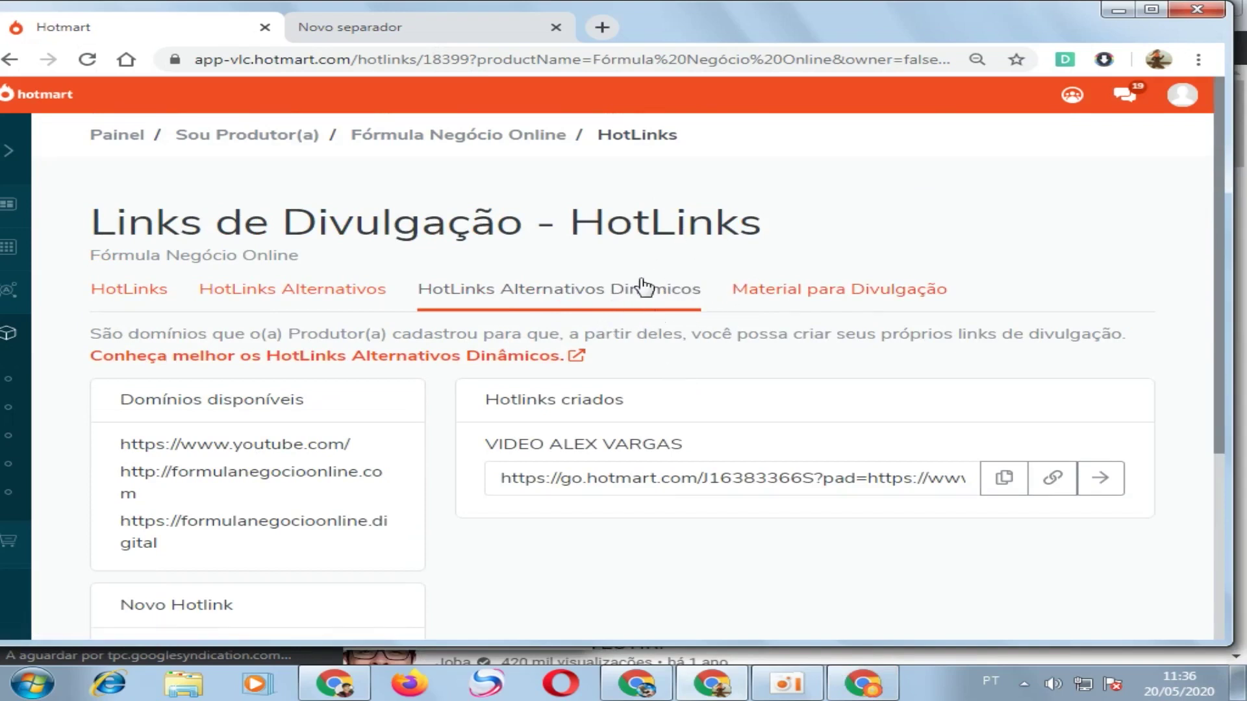
{"action": "scroll", "coordinate": [455, 445], "scroll_direction": "down", "scroll_amount": 1}
{"action": "scroll", "coordinate": [437, 446], "scroll_direction": "down", "scroll_amount": 1}
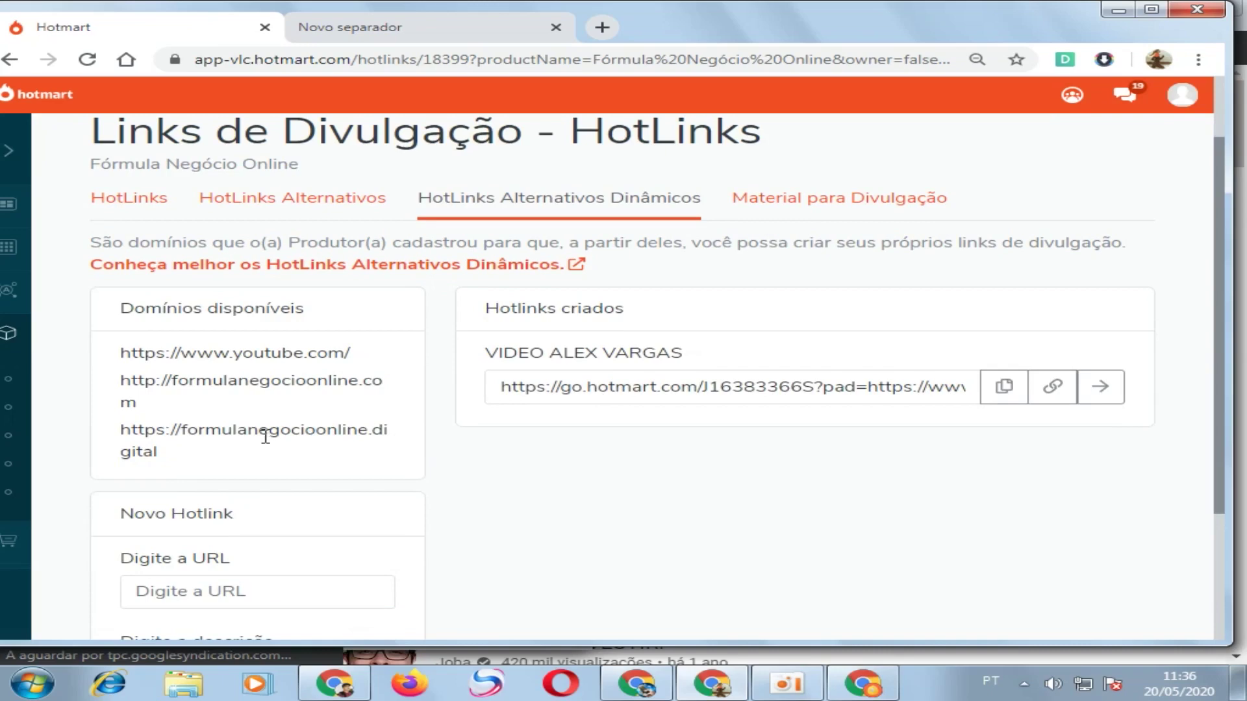
{"action": "scroll", "coordinate": [265, 436], "scroll_direction": "down", "scroll_amount": 1}
{"action": "scroll", "coordinate": [195, 471], "scroll_direction": "up", "scroll_amount": 3}
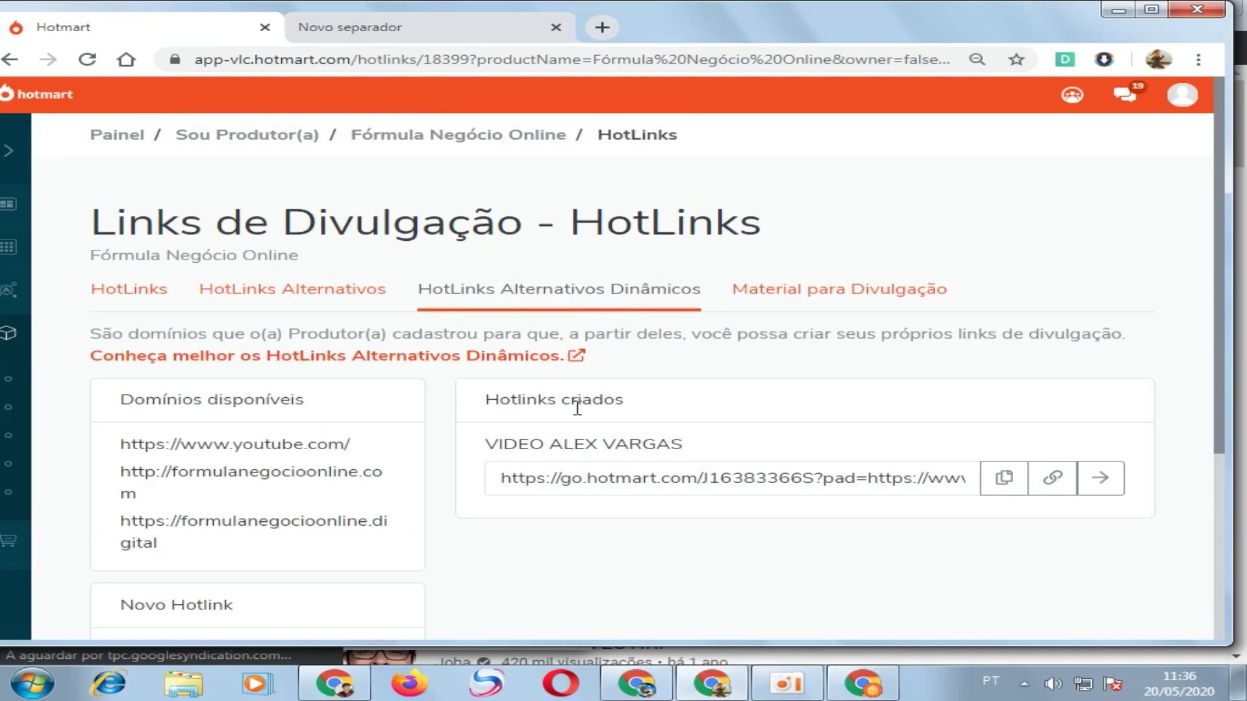
{"action": "scroll", "coordinate": [487, 354], "scroll_direction": "down", "scroll_amount": 2}
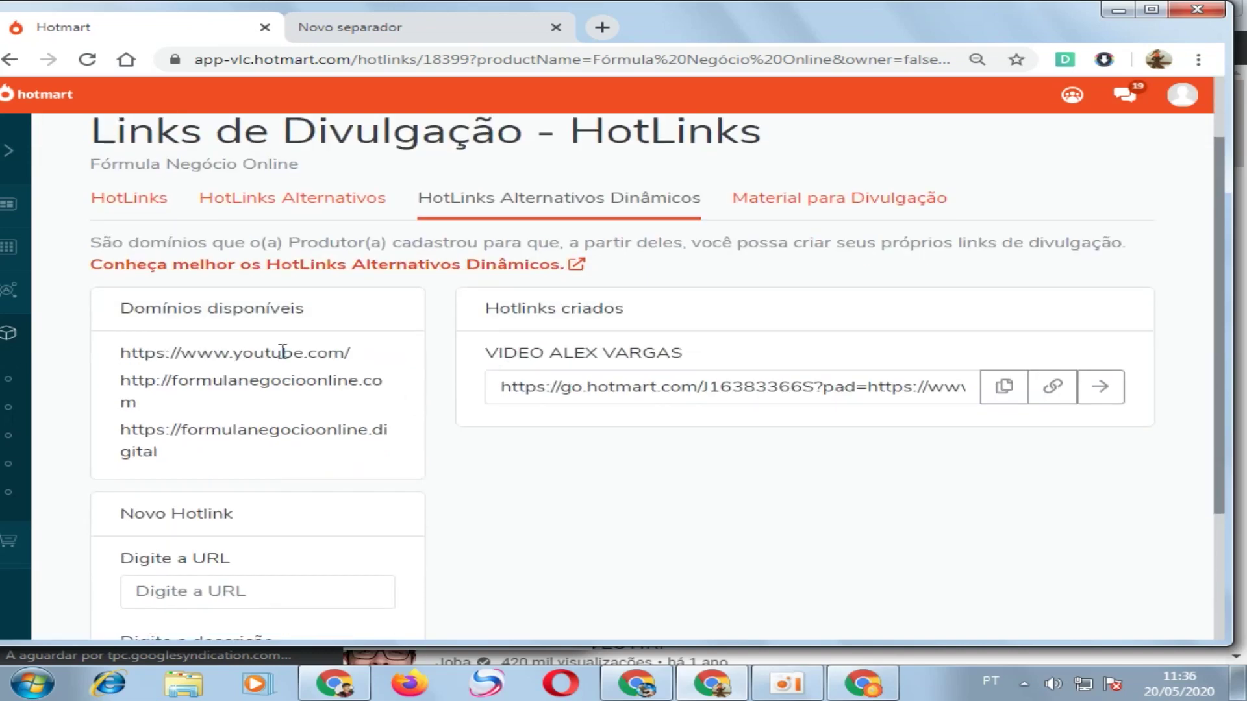
{"action": "scroll", "coordinate": [715, 345], "scroll_direction": "up", "scroll_amount": 2}
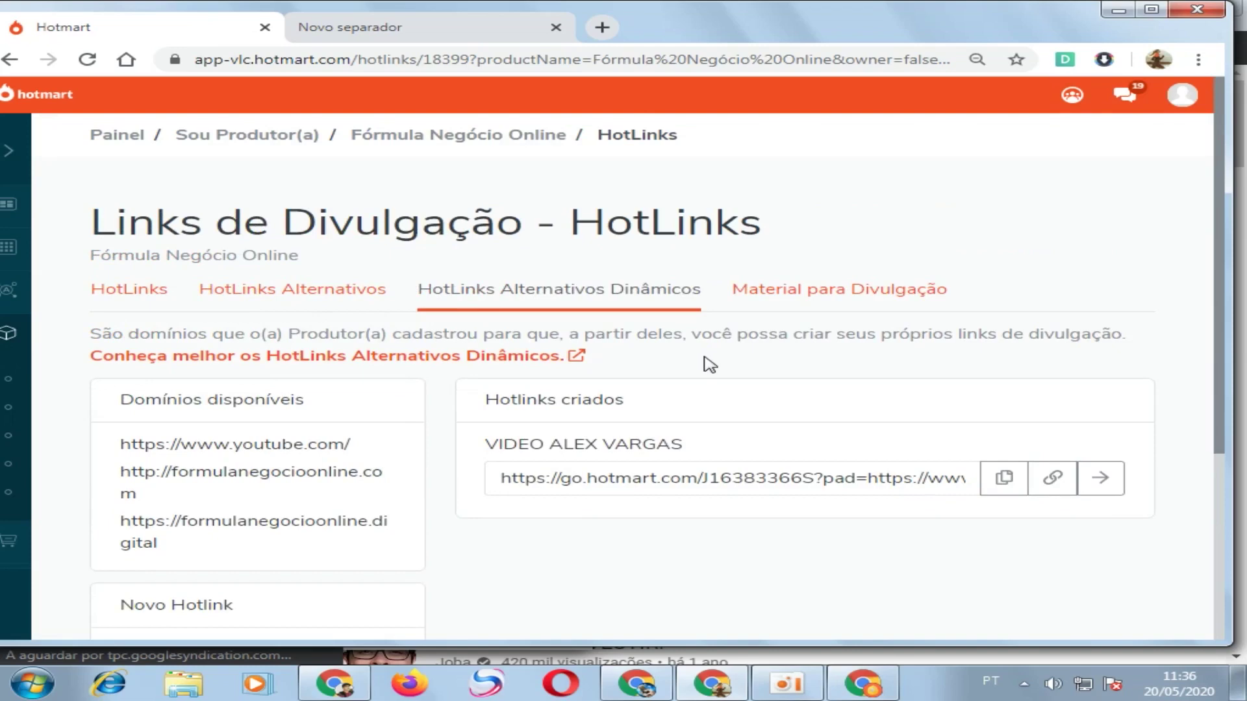
{"action": "scroll", "coordinate": [576, 345], "scroll_direction": "down", "scroll_amount": 4}
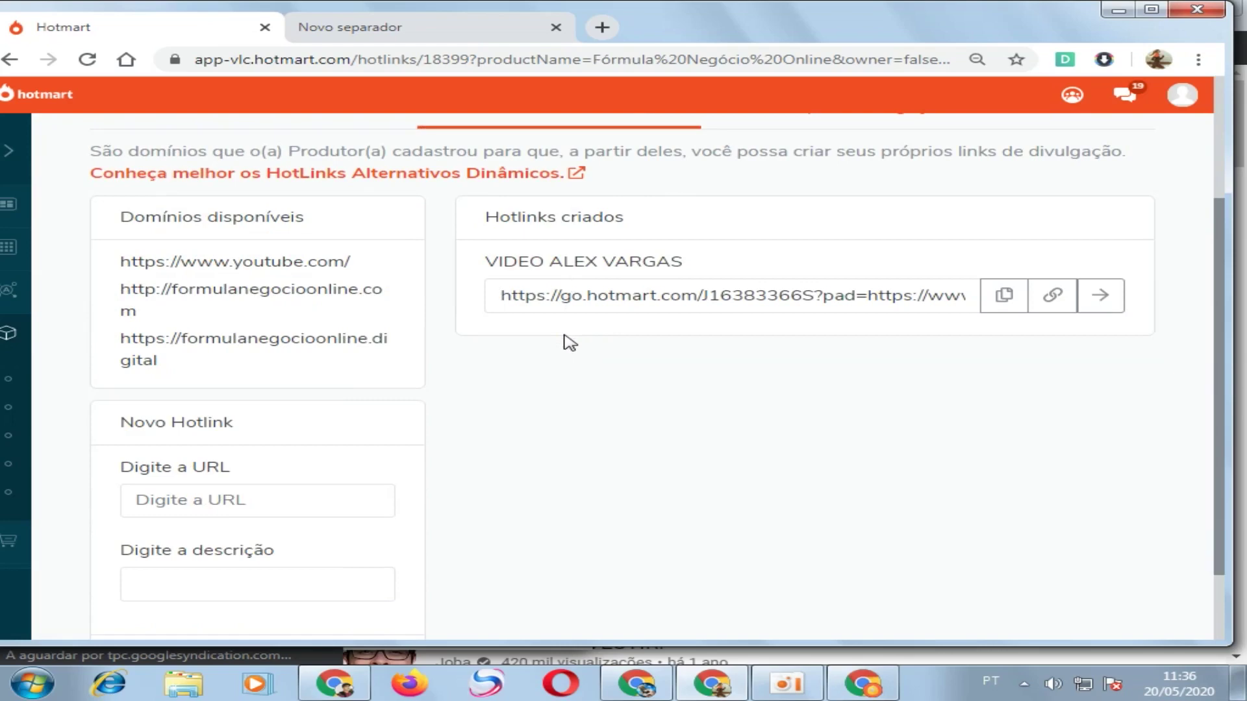
{"action": "scroll", "coordinate": [569, 343], "scroll_direction": "down", "scroll_amount": 2}
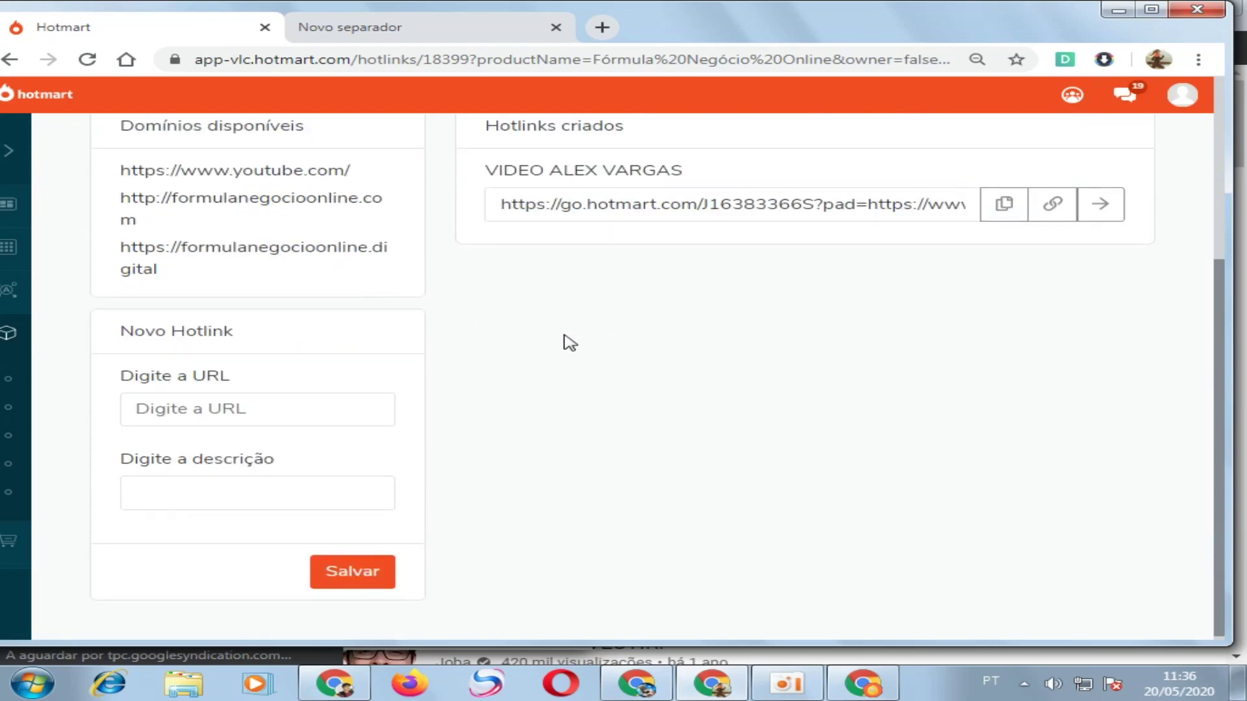
{"action": "scroll", "coordinate": [569, 343], "scroll_direction": "up", "scroll_amount": 4}
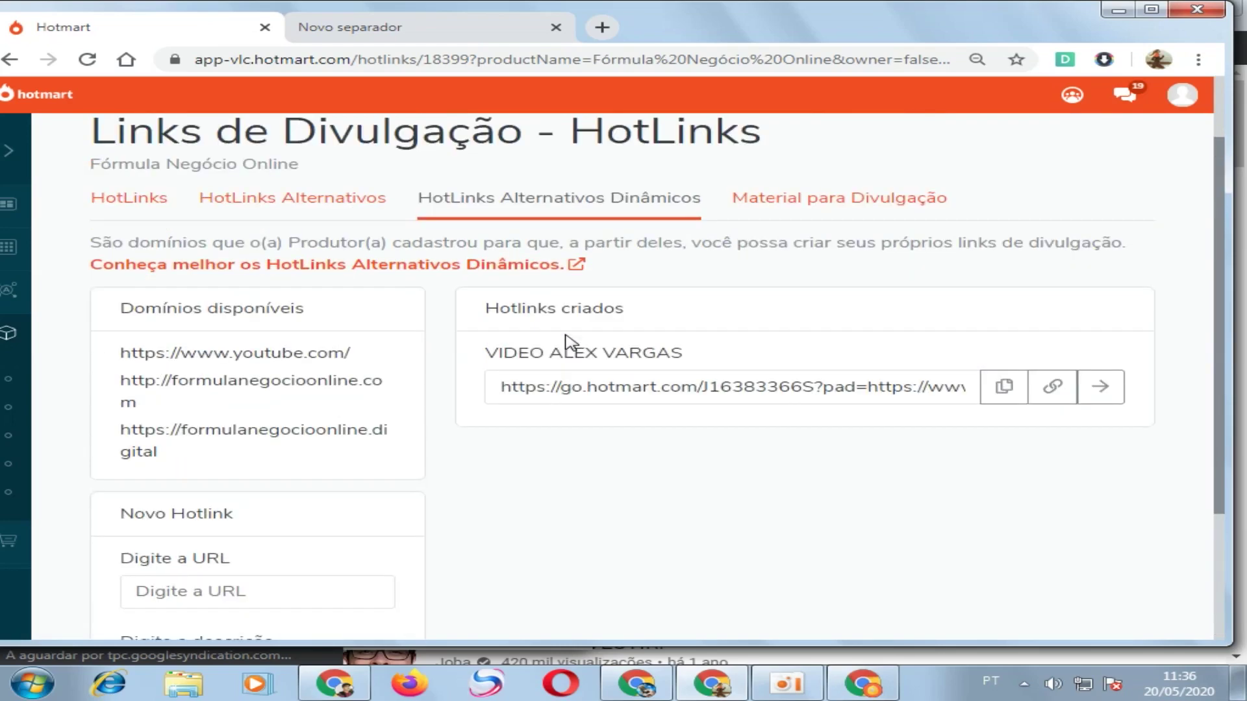
{"action": "scroll", "coordinate": [576, 353], "scroll_direction": "up", "scroll_amount": 2}
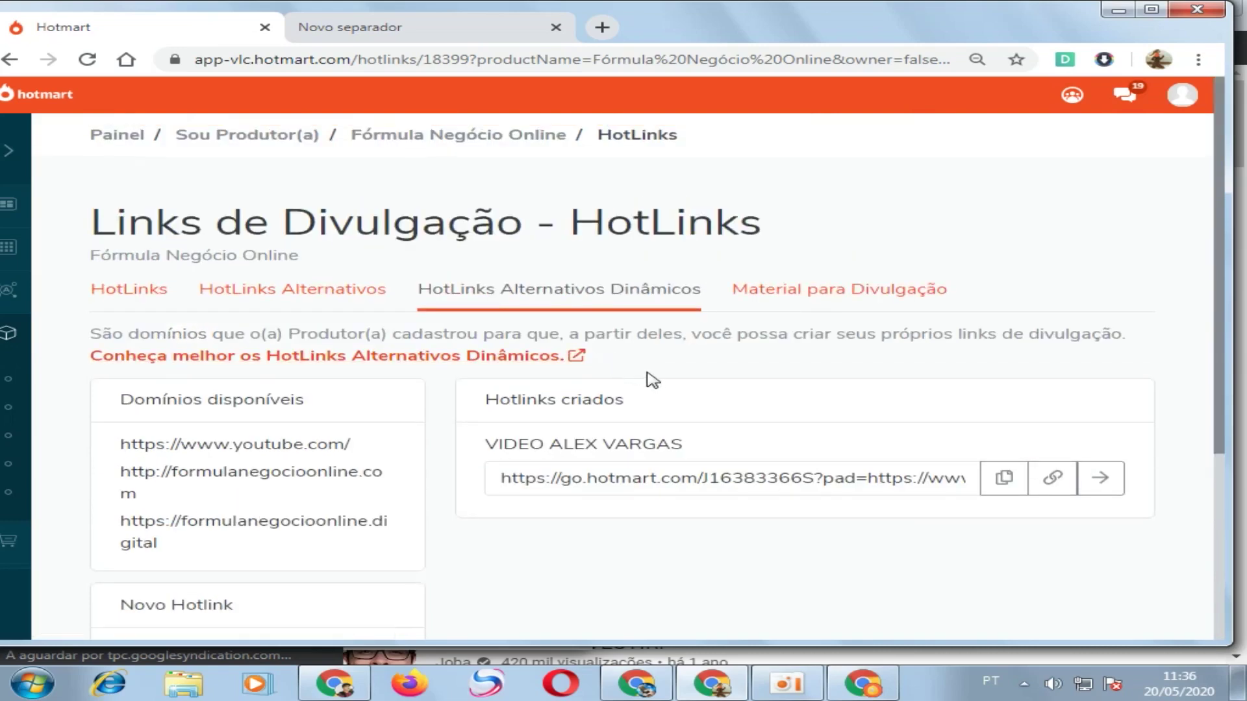
{"action": "scroll", "coordinate": [612, 368], "scroll_direction": "down", "scroll_amount": 2}
{"action": "scroll", "coordinate": [649, 520], "scroll_direction": "down", "scroll_amount": 4}
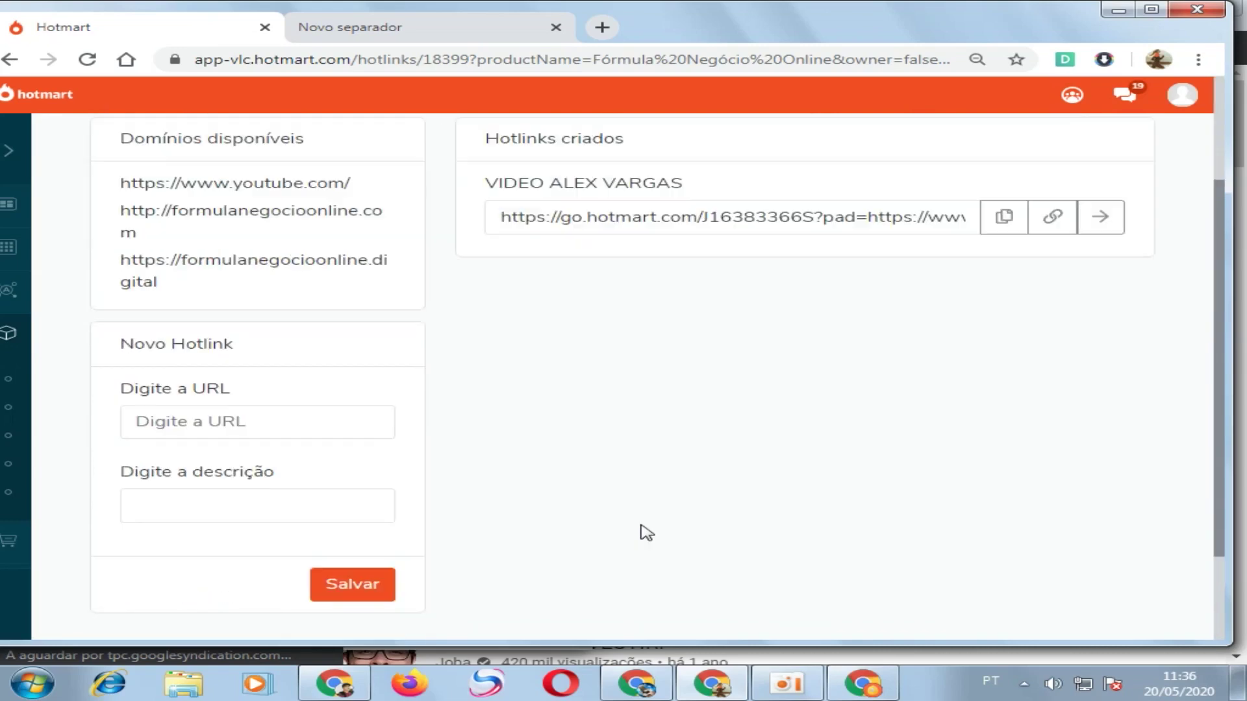
Look over the YouTube results for vender hotmart and return to the opened video to recheck the training link in its description.
{"action": "left_click", "coordinate": [714, 681]}
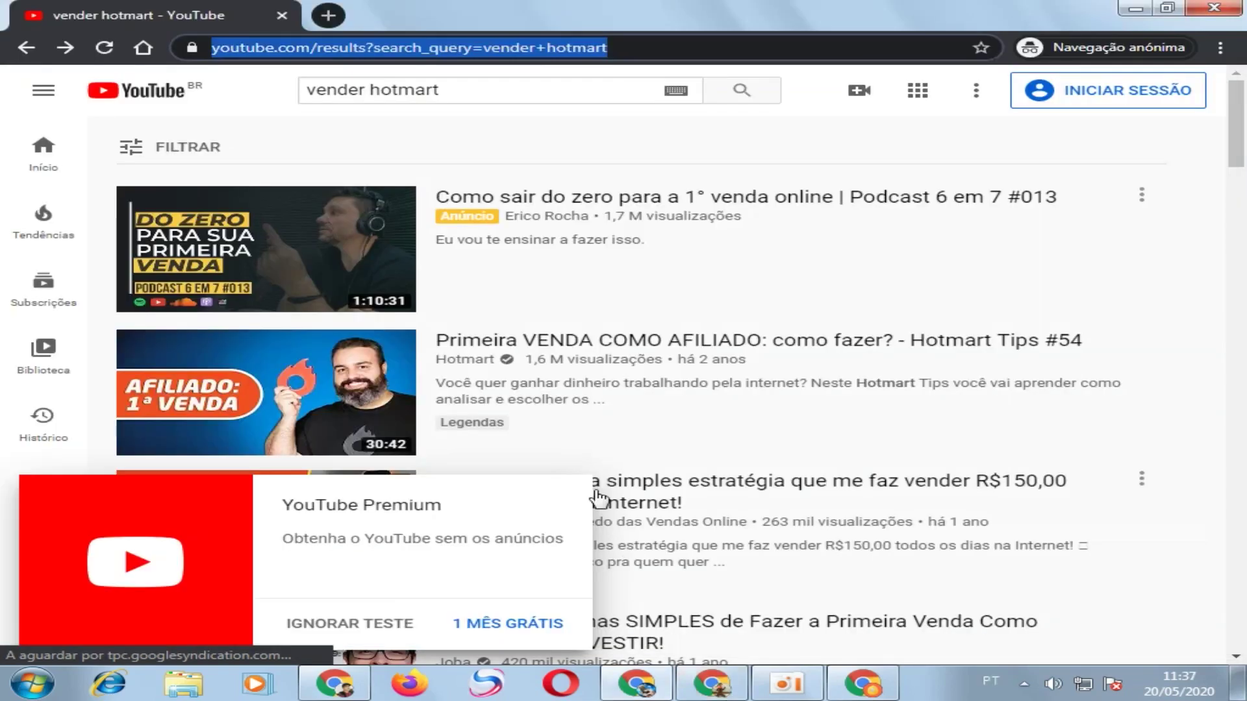
{"action": "scroll", "coordinate": [570, 362], "scroll_direction": "down", "scroll_amount": 4}
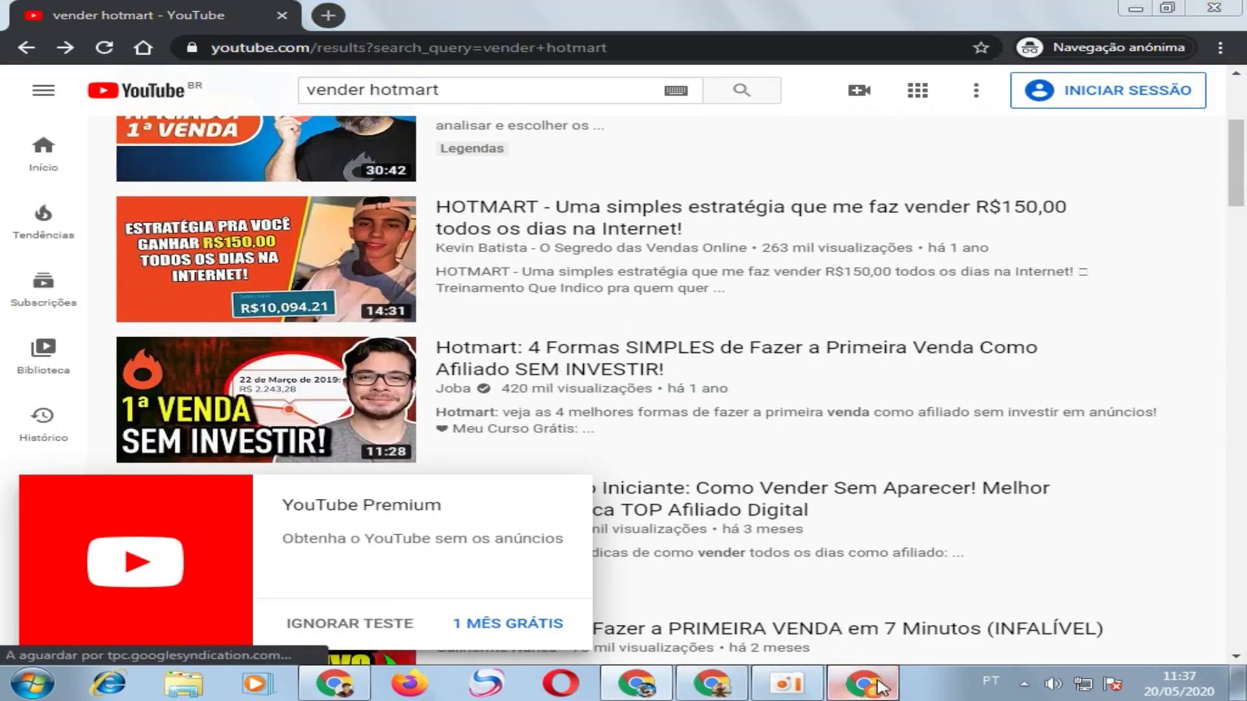
{"action": "left_click", "coordinate": [862, 682]}
{"action": "scroll", "coordinate": [640, 337], "scroll_direction": "up", "scroll_amount": 8}
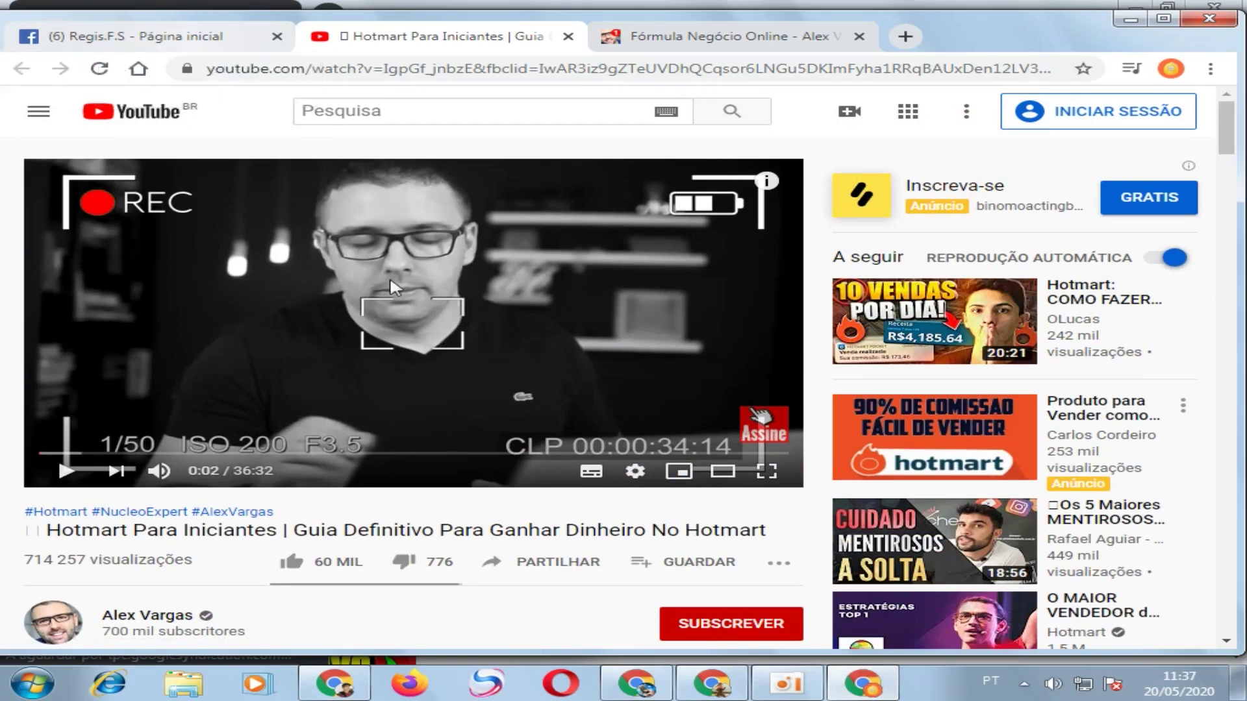
{"action": "scroll", "coordinate": [422, 352], "scroll_direction": "down", "scroll_amount": 3}
{"action": "scroll", "coordinate": [404, 356], "scroll_direction": "down", "scroll_amount": 3}
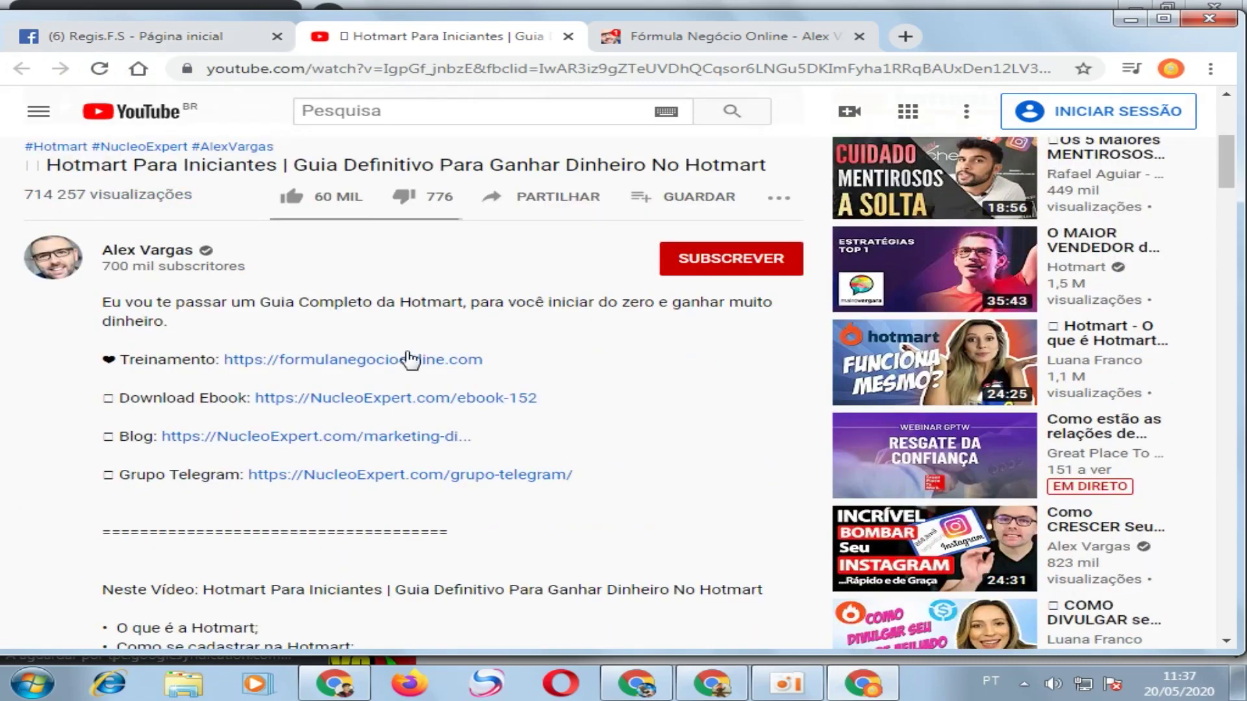